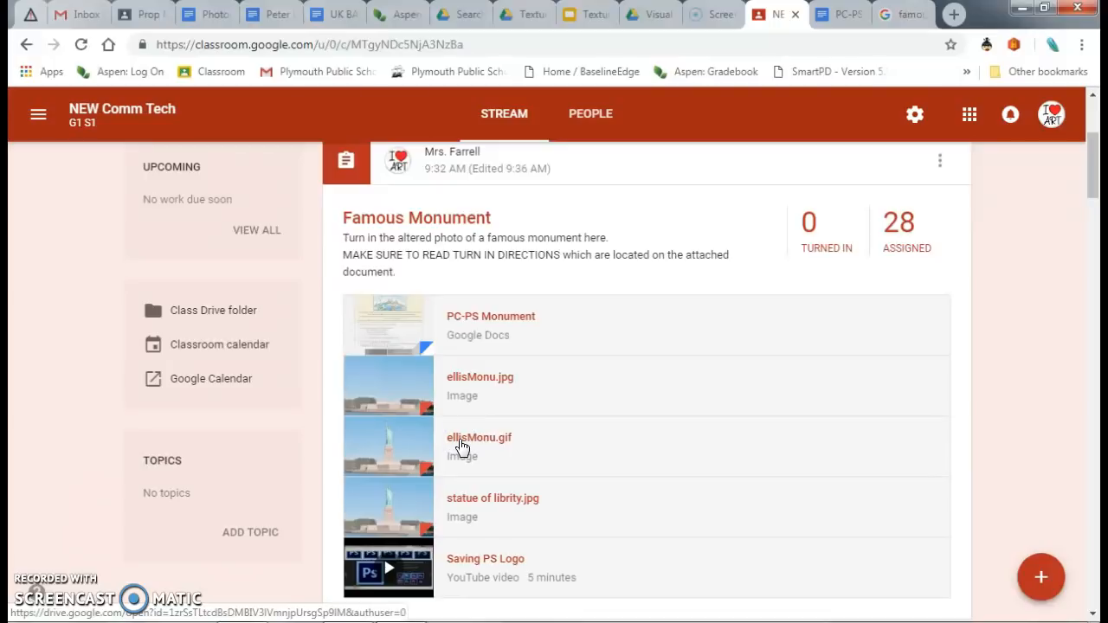
Preview the ellisMonu.gif example and read the introduction and first task of the PC-PS Monument assignment document
{"action": "left_click", "coordinate": [461, 441]}
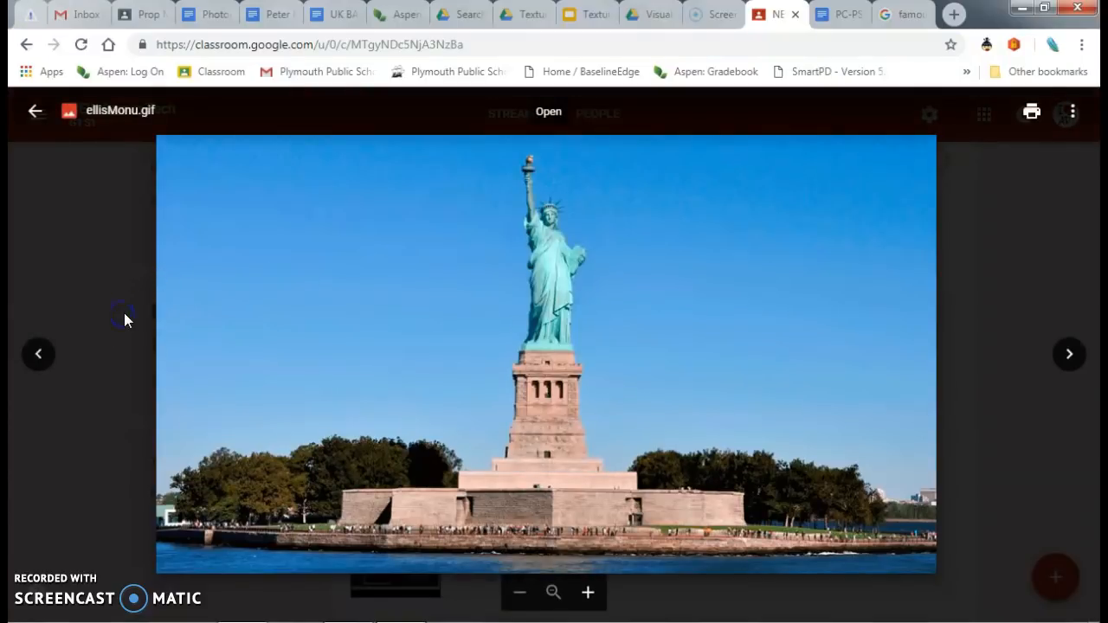
{"action": "left_click", "coordinate": [154, 206]}
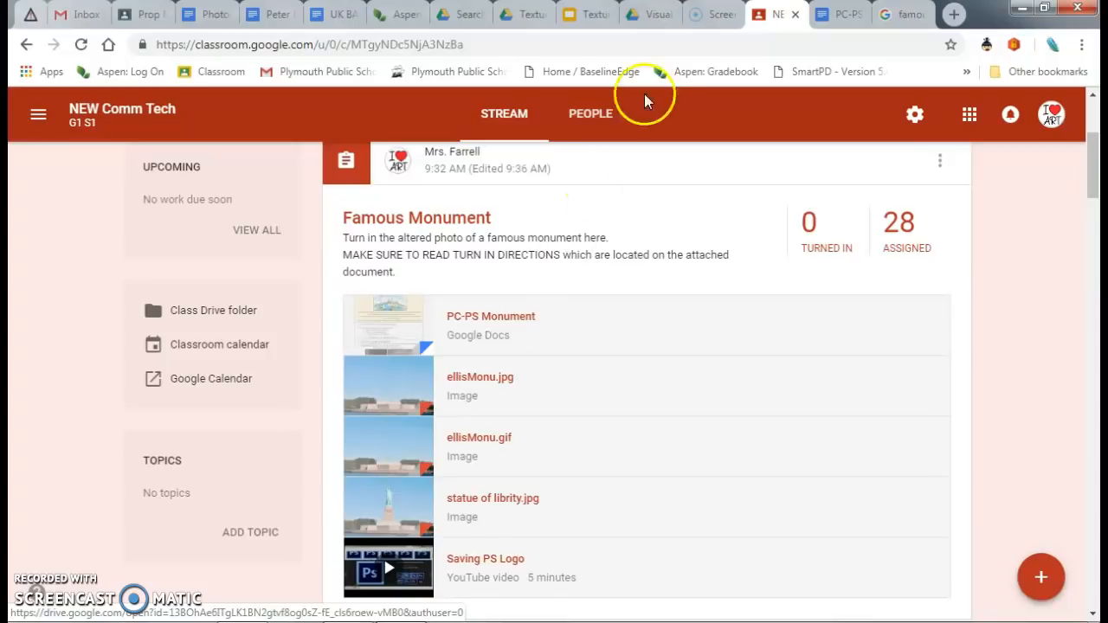
{"action": "left_click", "coordinate": [829, 17]}
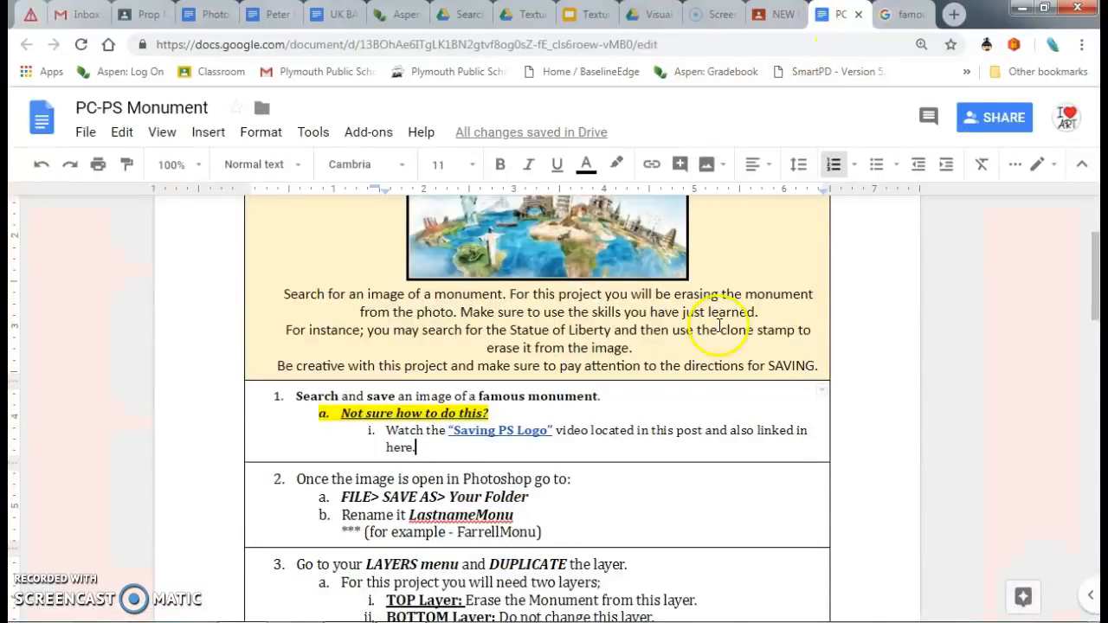
{"action": "scroll", "coordinate": [708, 333], "scroll_direction": "up", "scroll_amount": 3}
{"action": "scroll", "coordinate": [708, 333], "scroll_direction": "down", "scroll_amount": 2}
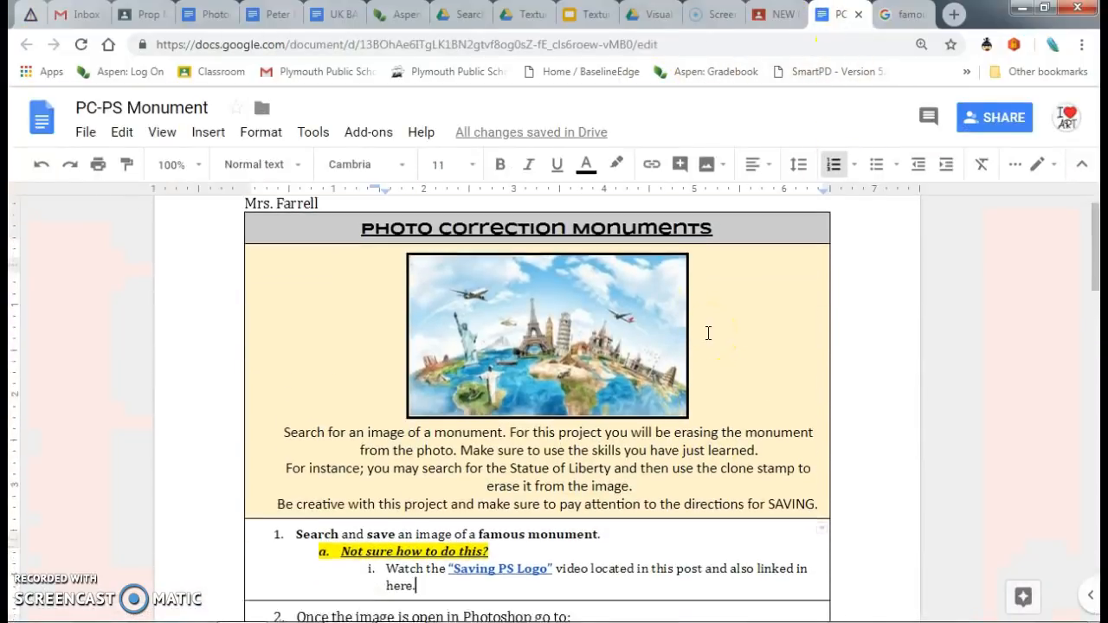
{"action": "left_click", "coordinate": [727, 303]}
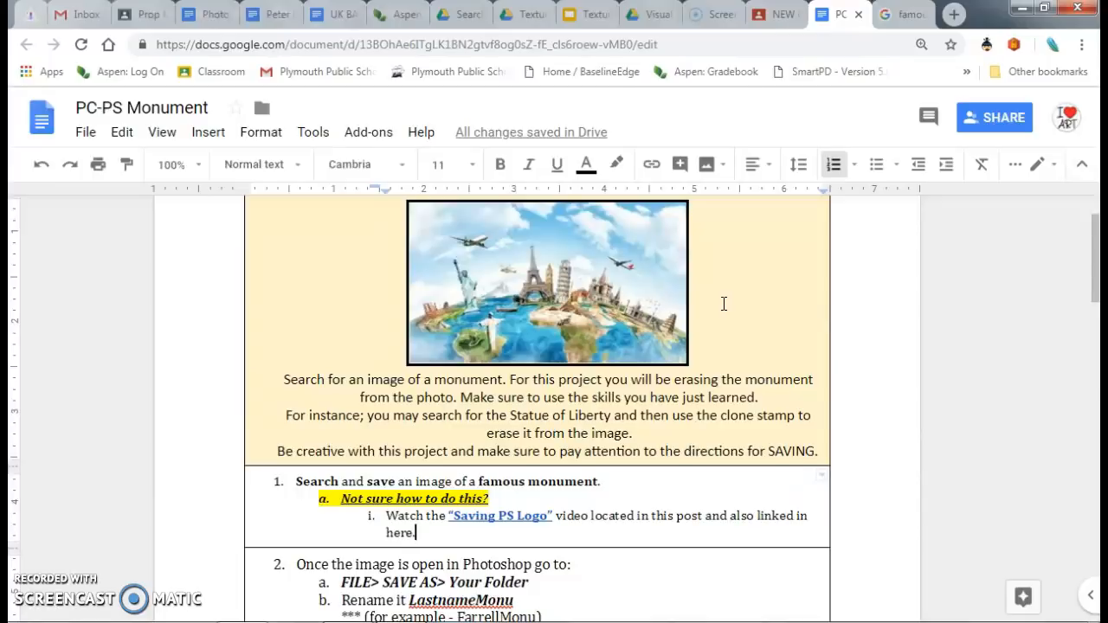
{"action": "scroll", "coordinate": [723, 304], "scroll_direction": "down", "scroll_amount": 1}
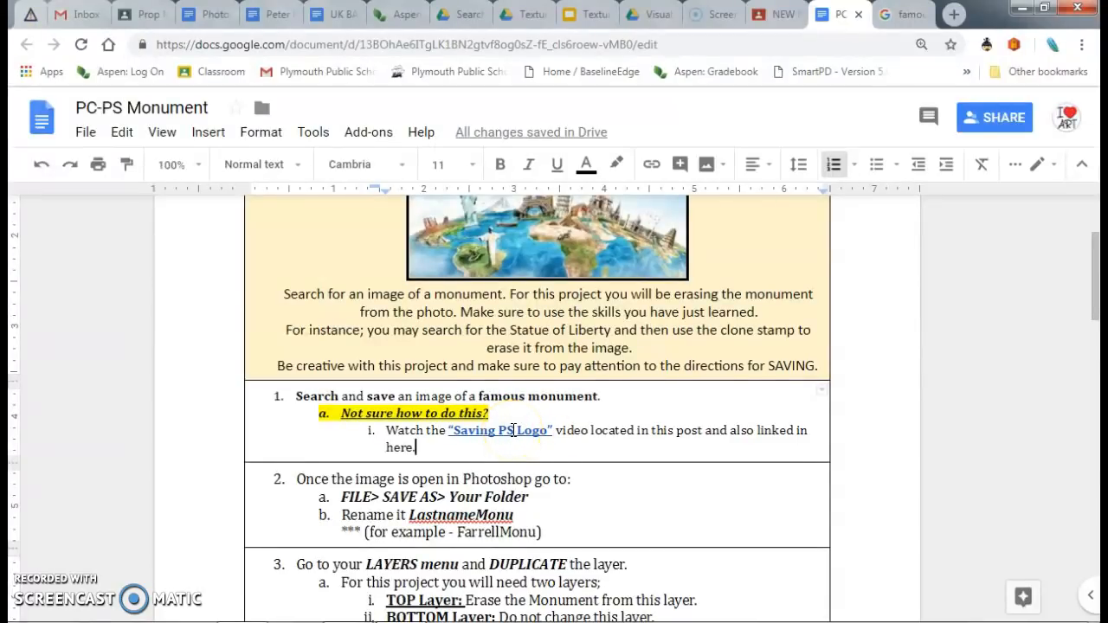
Show the image results for the famous monuments in the world search and open the Christ the Redeemer photo from pandotrip.com
{"action": "left_click", "coordinate": [905, 15]}
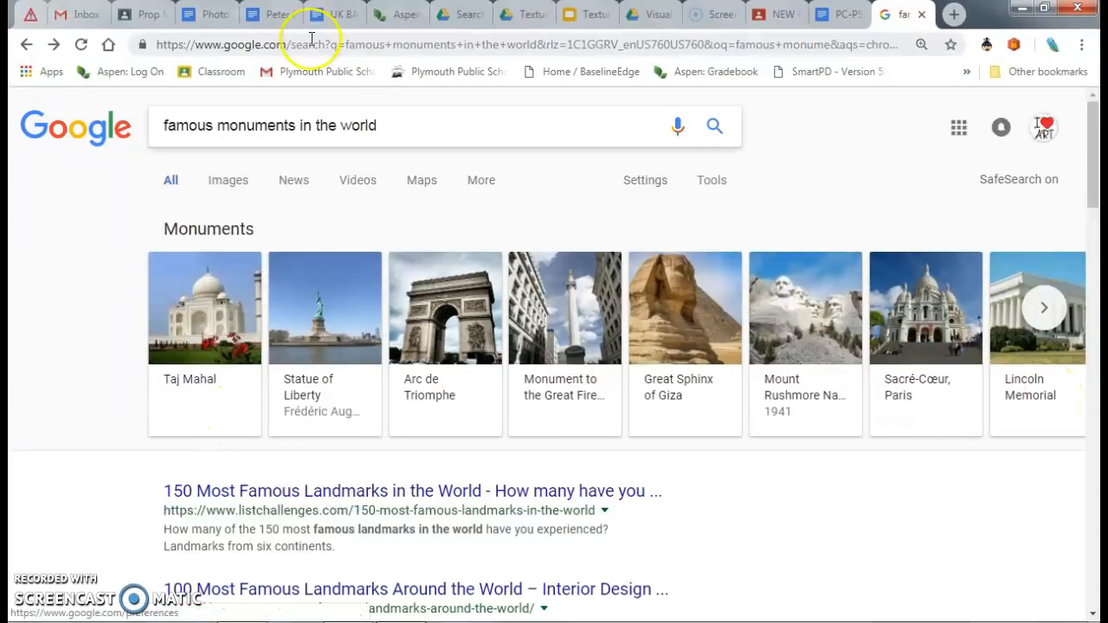
{"action": "left_click", "coordinate": [222, 185]}
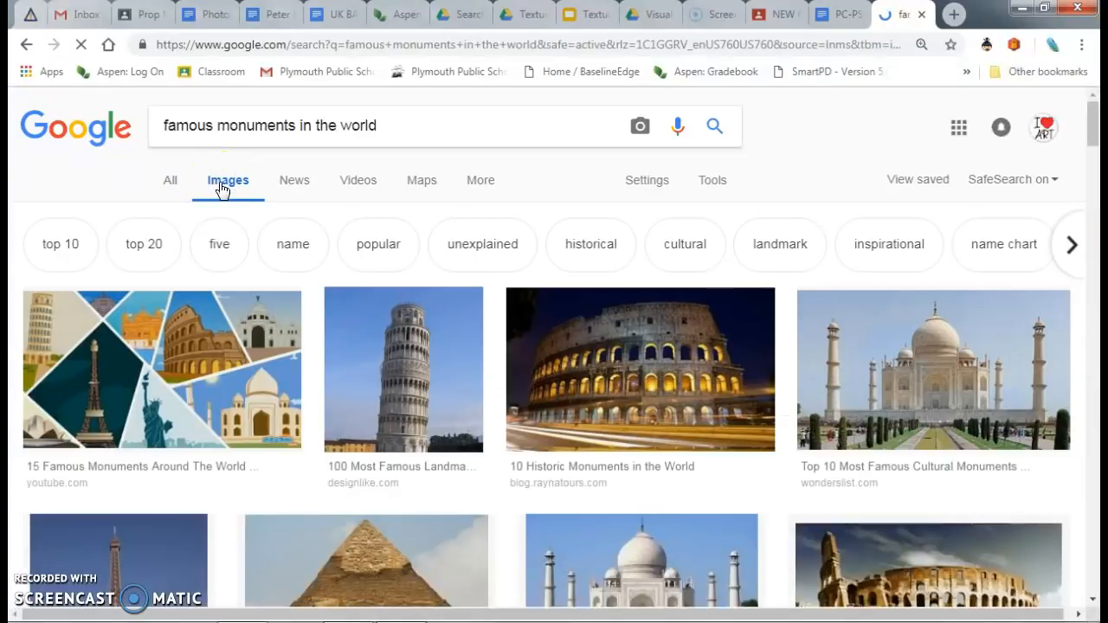
{"action": "scroll", "coordinate": [373, 246], "scroll_direction": "down", "scroll_amount": 5}
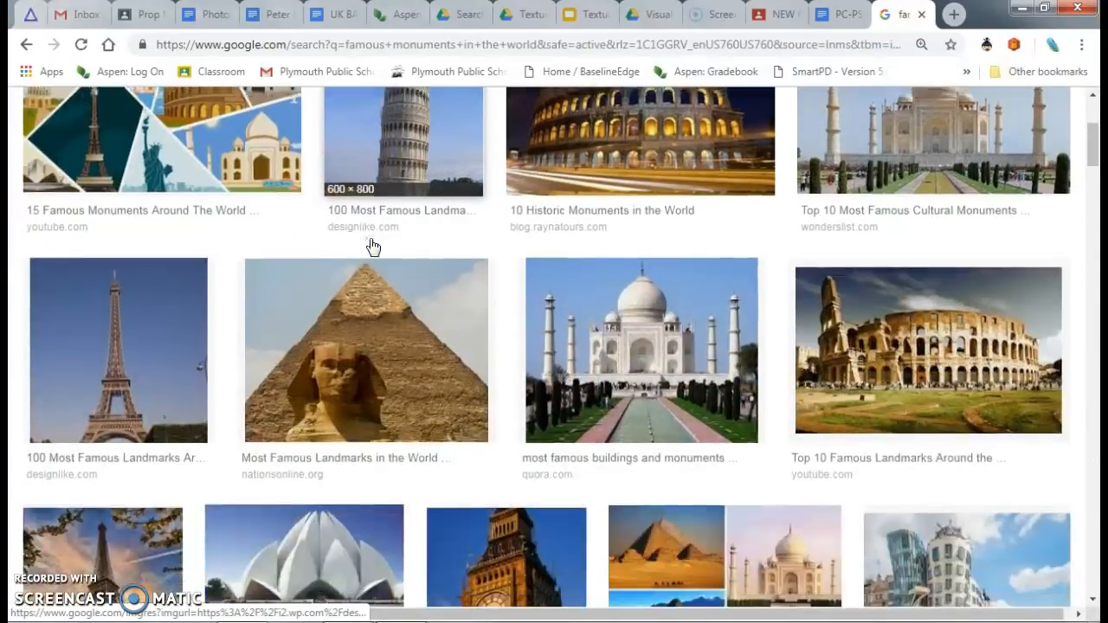
{"action": "scroll", "coordinate": [371, 245], "scroll_direction": "down", "scroll_amount": 2}
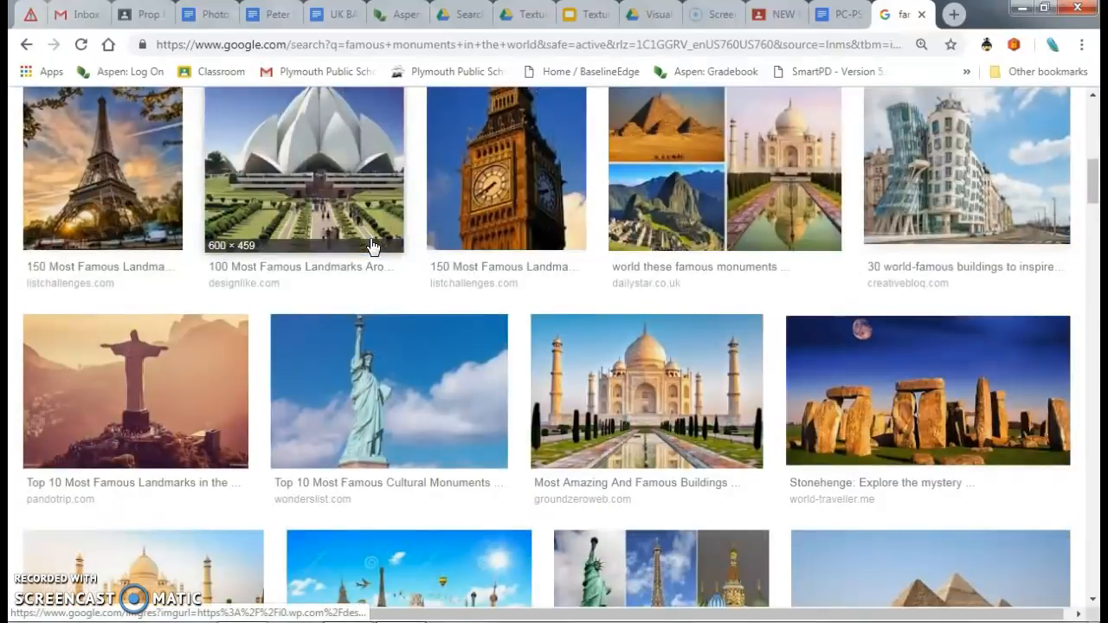
{"action": "scroll", "coordinate": [371, 240], "scroll_direction": "down", "scroll_amount": 1}
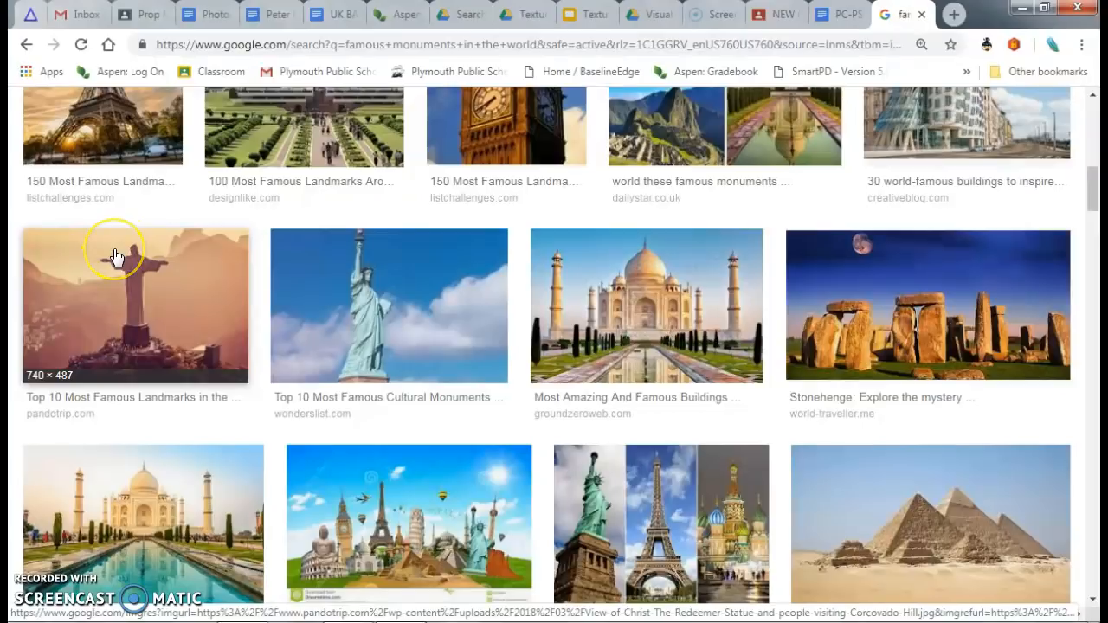
{"action": "left_click", "coordinate": [147, 307]}
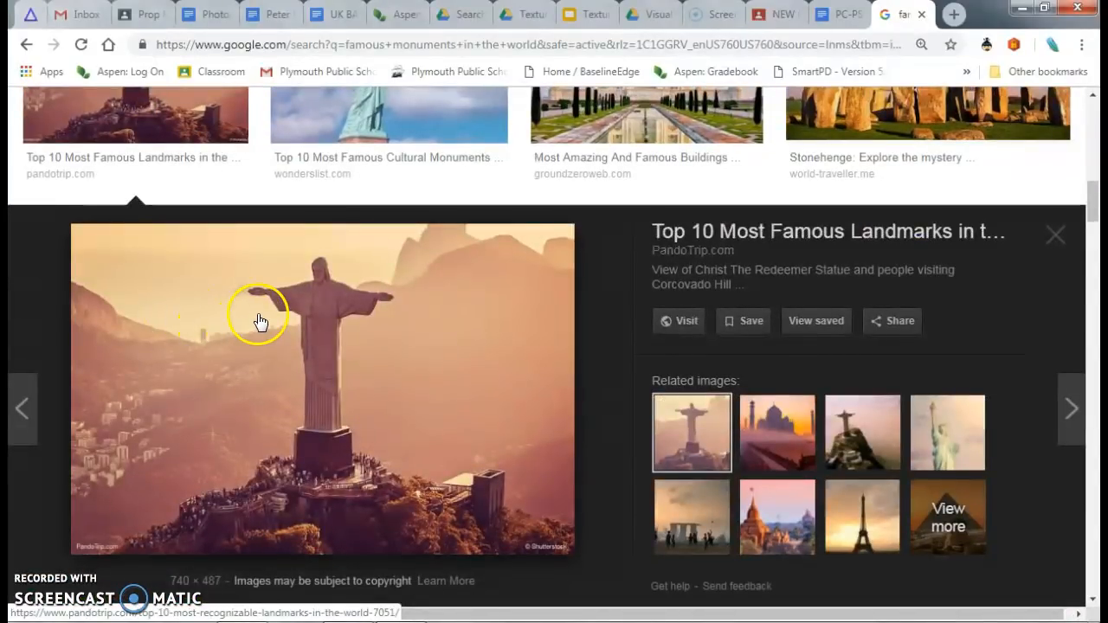
Save the photo as a JPEG in the personal desktop folder, named with the last name plus Monu, and open it in Photoshop
{"action": "left_click", "coordinate": [420, 307]}
{"action": "right_click", "coordinate": [419, 303]}
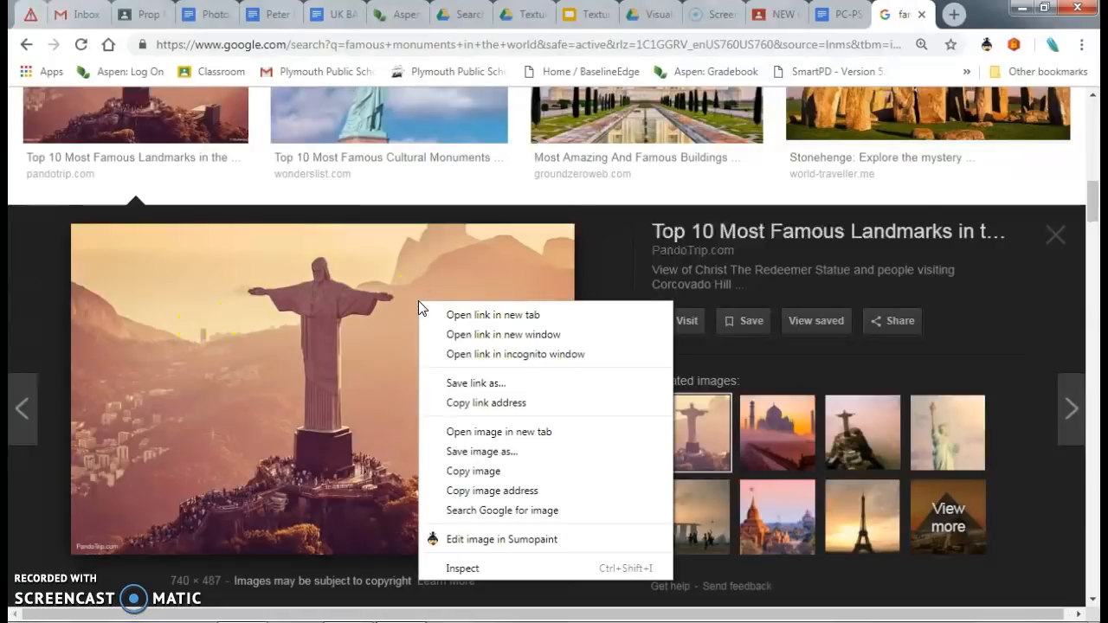
{"action": "left_click", "coordinate": [529, 458]}
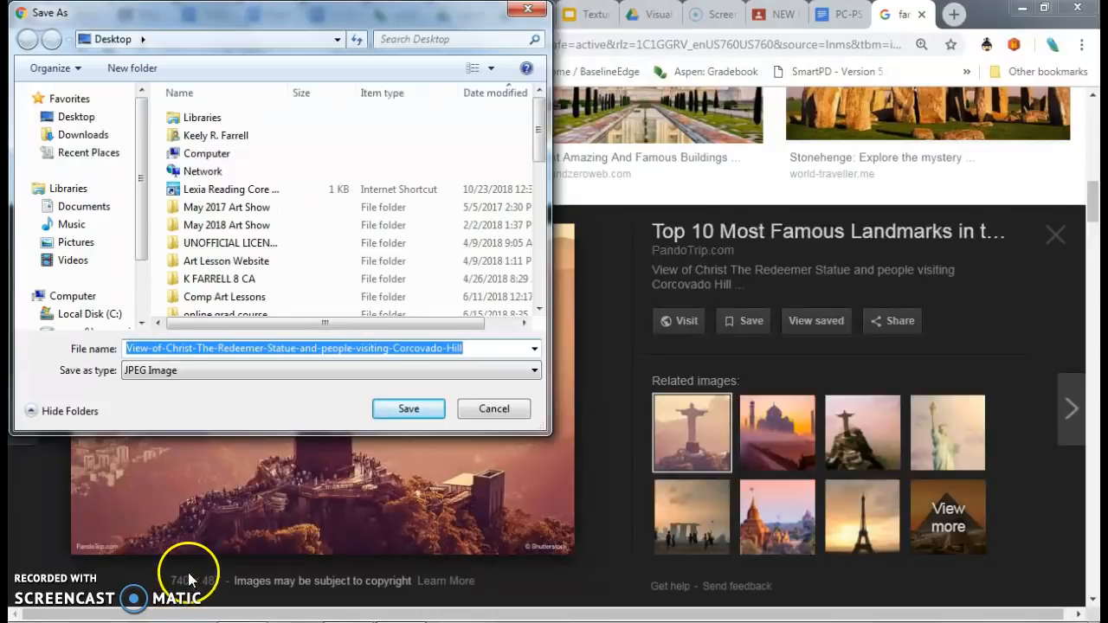
{"action": "left_click", "coordinate": [87, 118]}
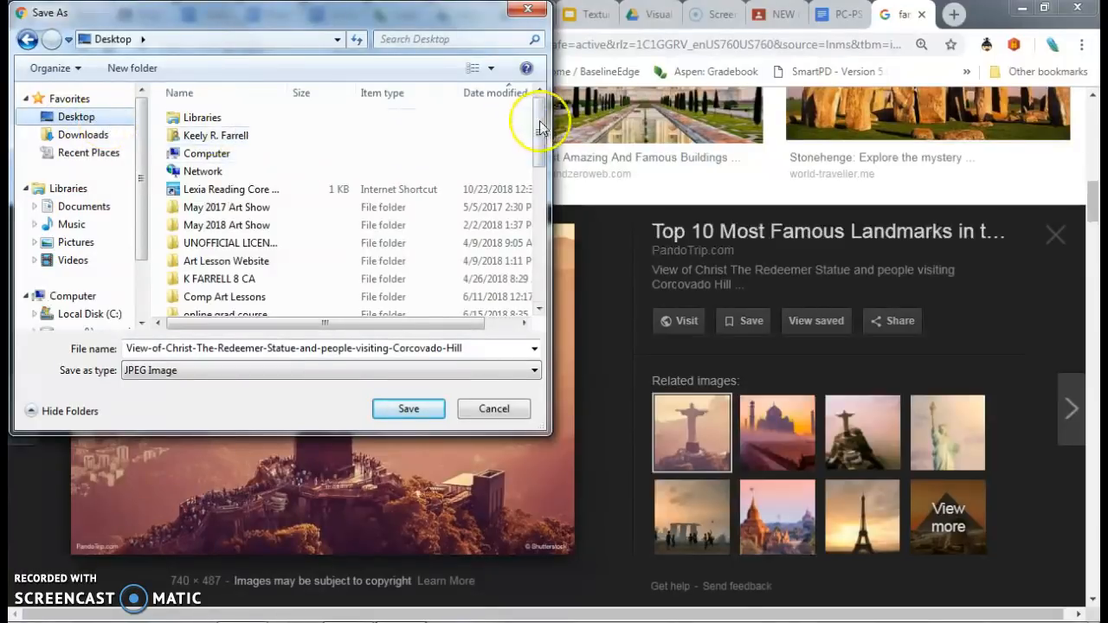
{"action": "left_click_drag", "start_coordinate": [536, 119], "coordinate": [539, 165]}
{"action": "double_click", "coordinate": [198, 269]}
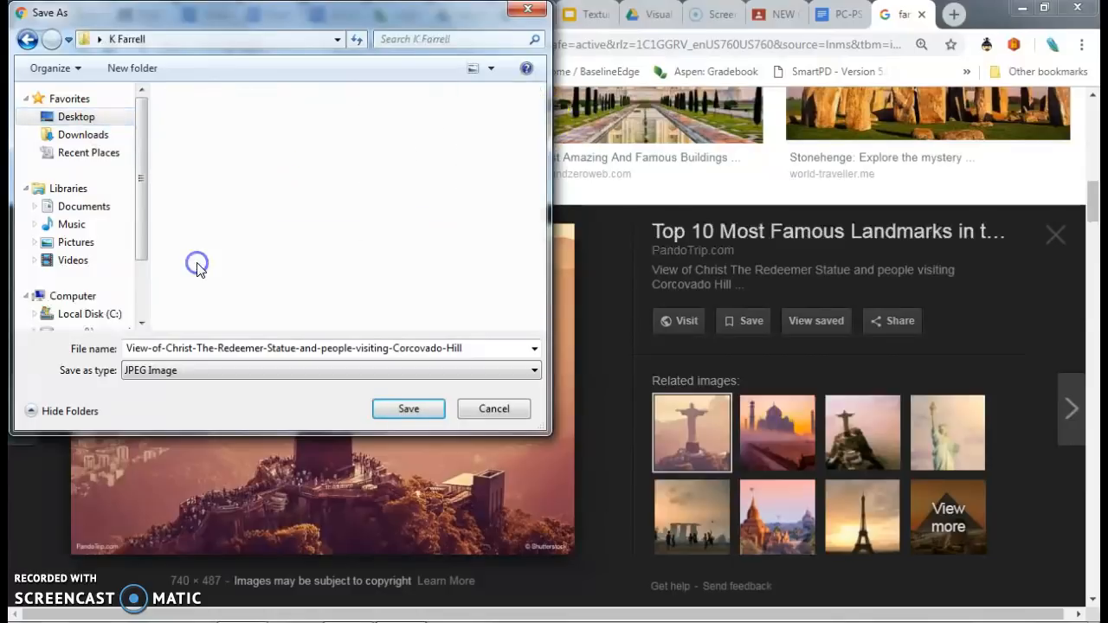
{"action": "left_click", "coordinate": [221, 348]}
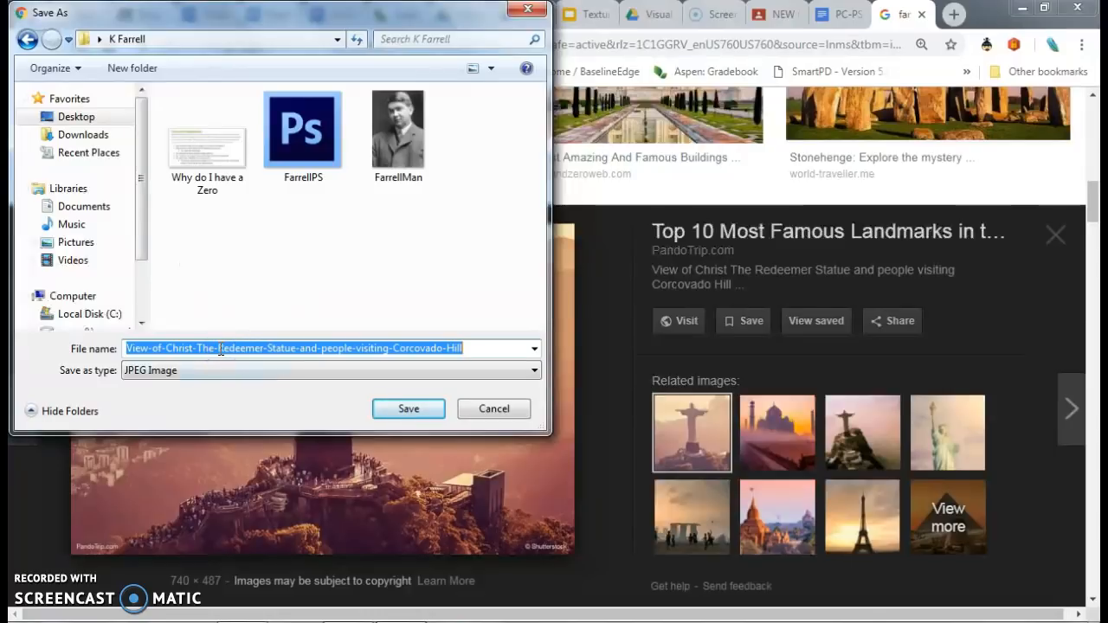
{"action": "type", "text": "Farrell"}
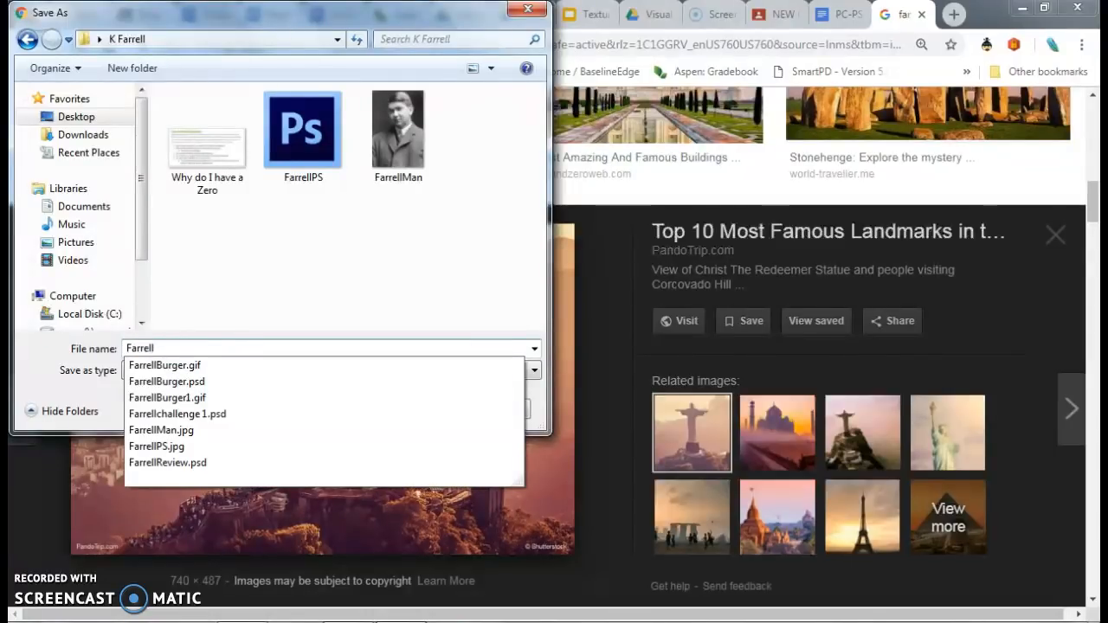
{"action": "type", "text": "Monu"}
{"action": "left_click", "coordinate": [394, 407]}
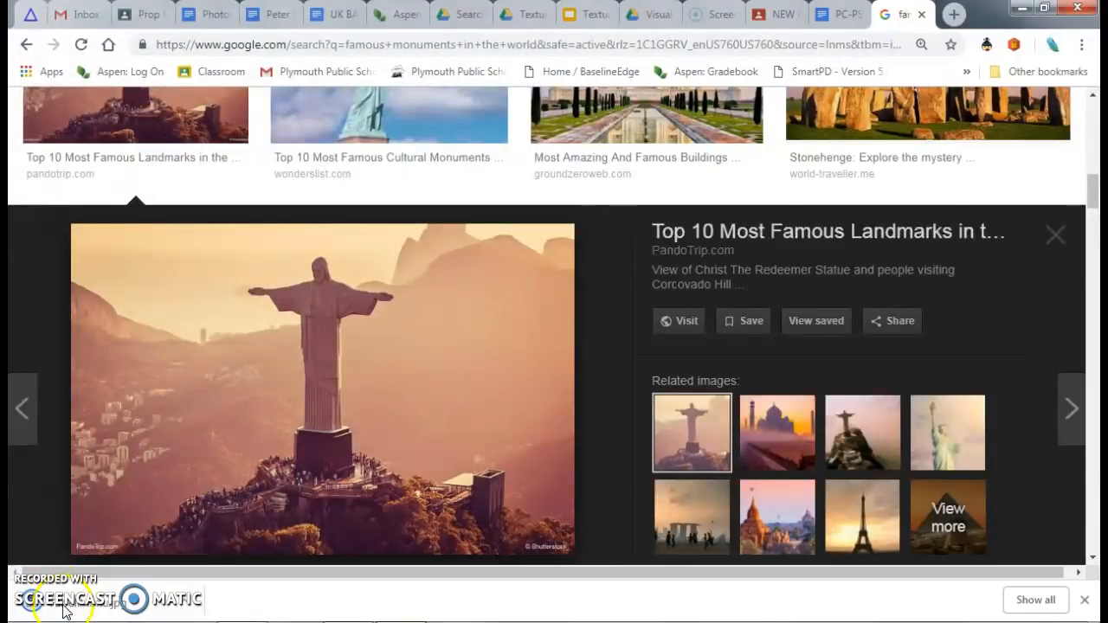
{"action": "left_click", "coordinate": [70, 602]}
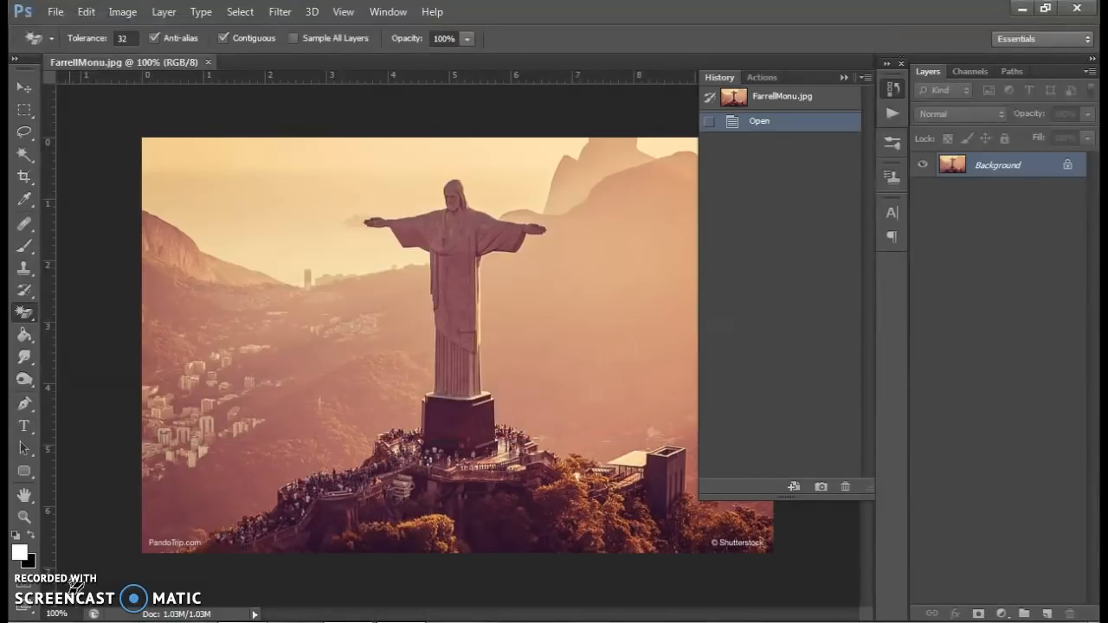
Dock History above Layers with Actions collapsed, and activate the Clone Stamp tool
{"action": "left_click", "coordinate": [824, 102]}
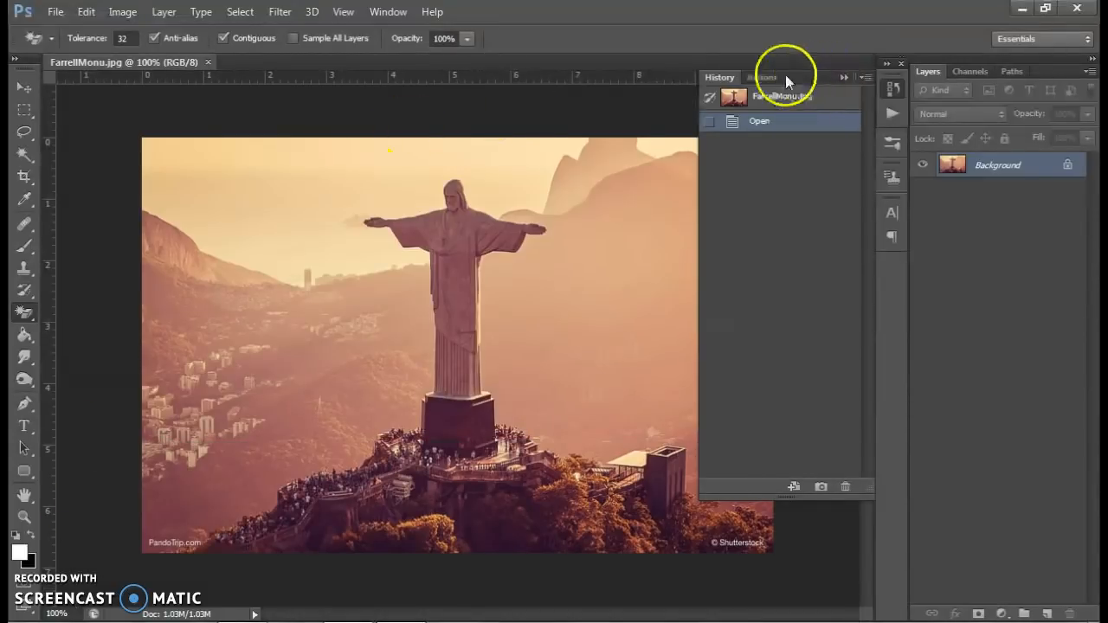
{"action": "left_click_drag", "start_coordinate": [715, 78], "coordinate": [960, 66]}
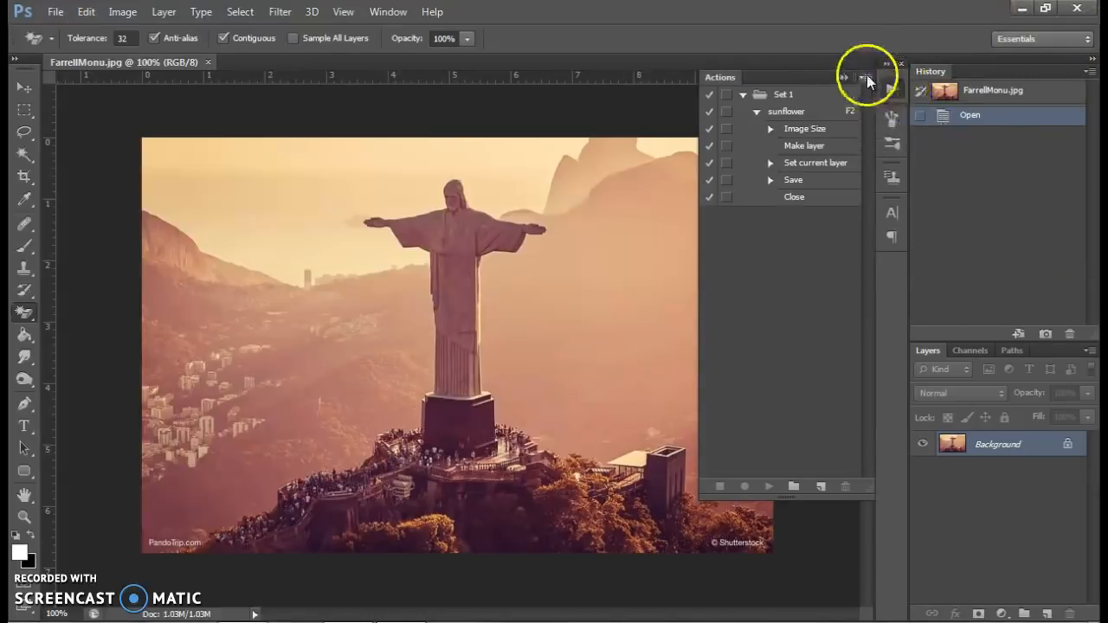
{"action": "left_click", "coordinate": [845, 78]}
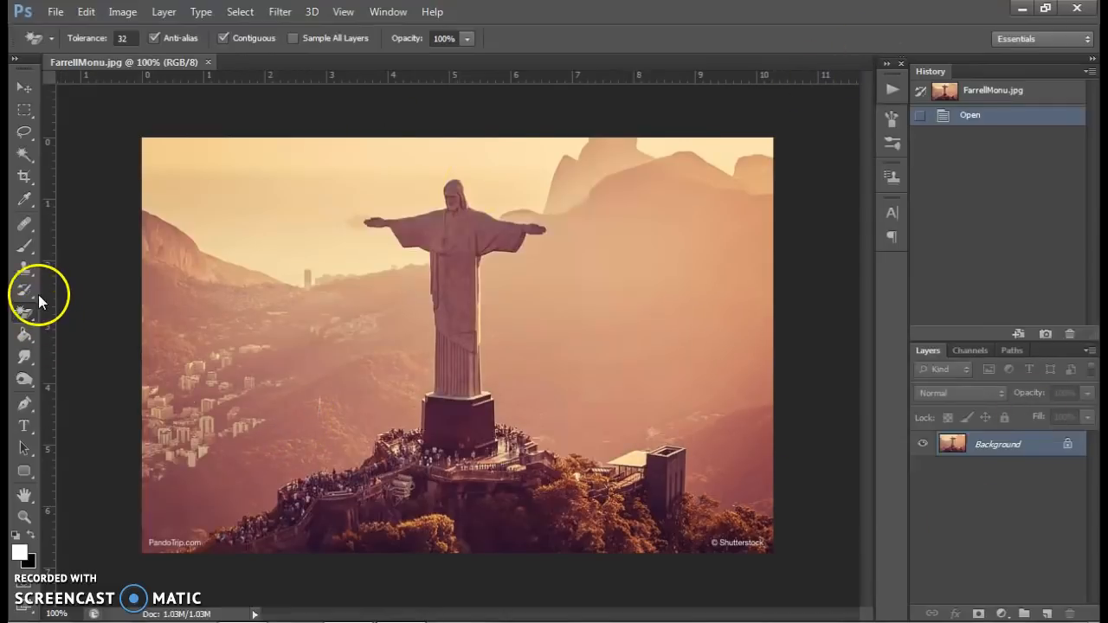
{"action": "left_click", "coordinate": [25, 272]}
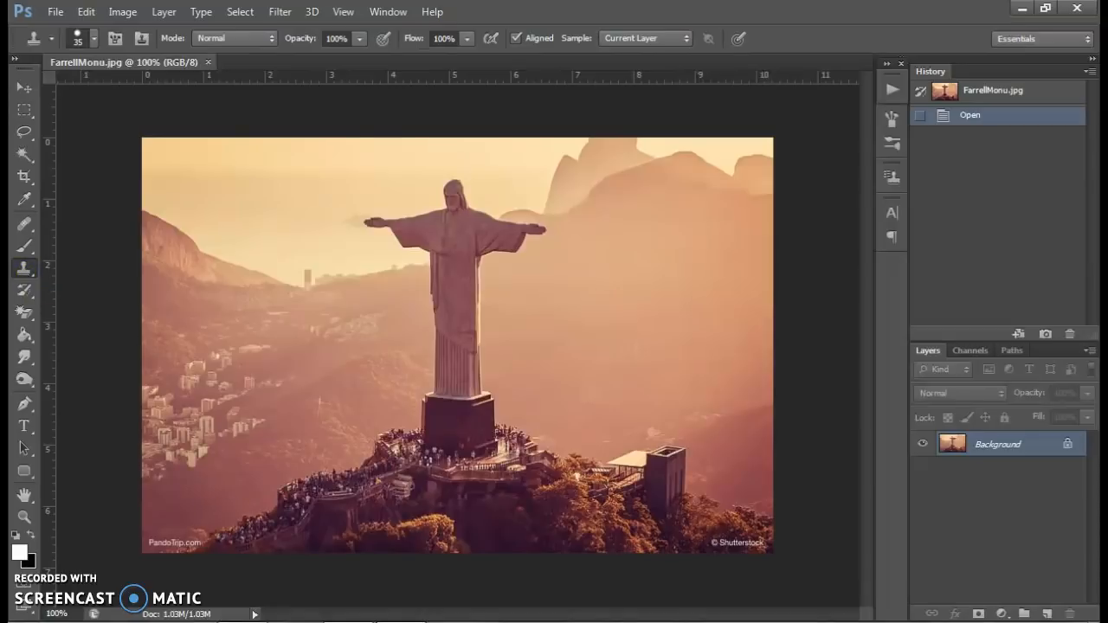
Switch back to the PC-PS Monument document in Chrome and highlight direction 3 about duplicating the layer
{"action": "left_click", "coordinate": [275, 621]}
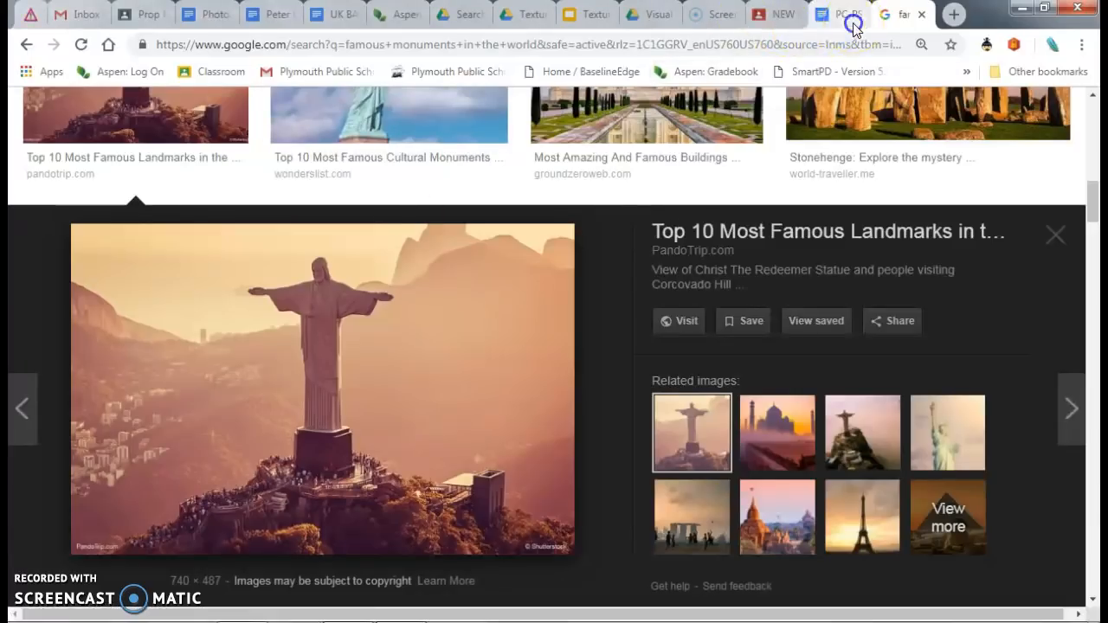
{"action": "left_click", "coordinate": [834, 14]}
{"action": "scroll", "coordinate": [407, 499], "scroll_direction": "down", "scroll_amount": 2}
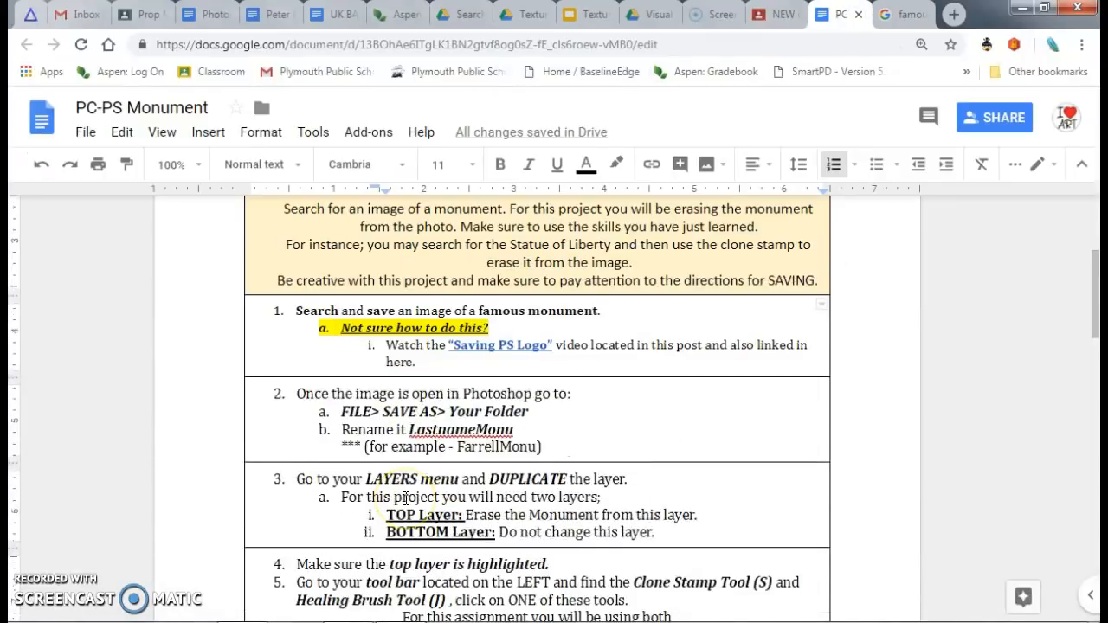
{"action": "left_click_drag", "start_coordinate": [298, 396], "coordinate": [705, 444]}
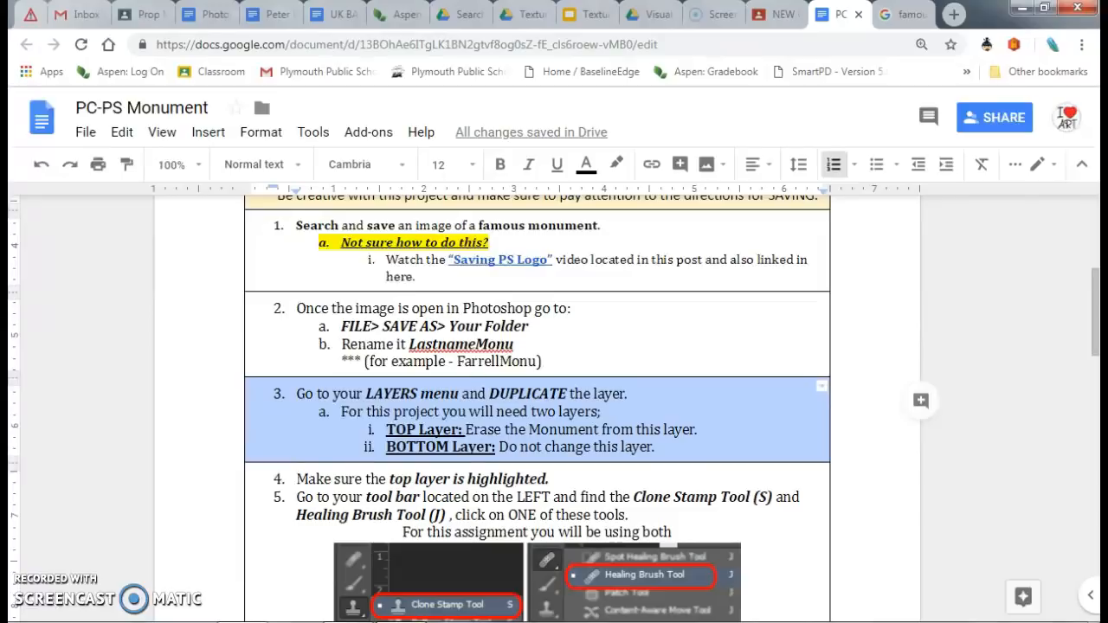
Switch to Photoshop and duplicate the Background layer under the name "Edit this layer"
{"action": "key", "text": "alt+Tab"}
{"action": "right_click", "coordinate": [983, 444]}
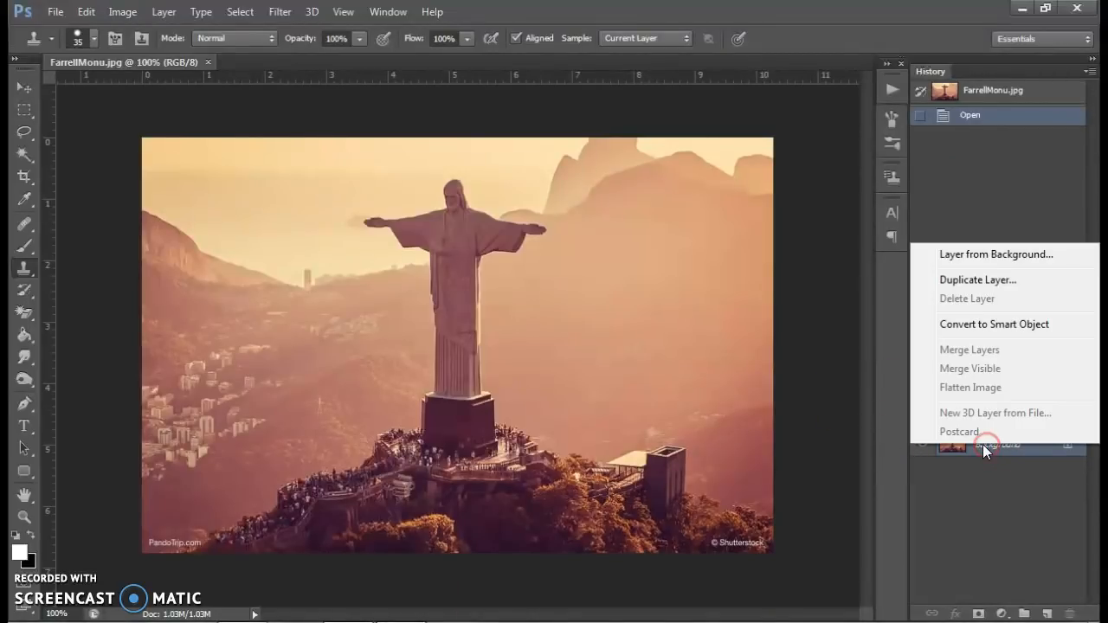
{"action": "left_click", "coordinate": [978, 279]}
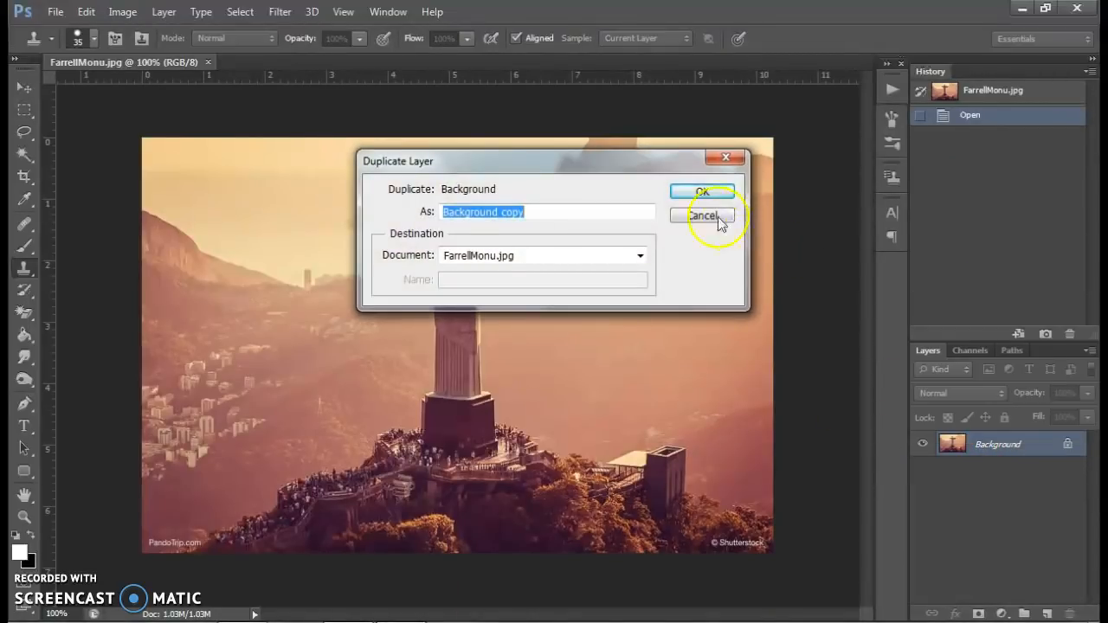
{"action": "type", "text": "Edi"}
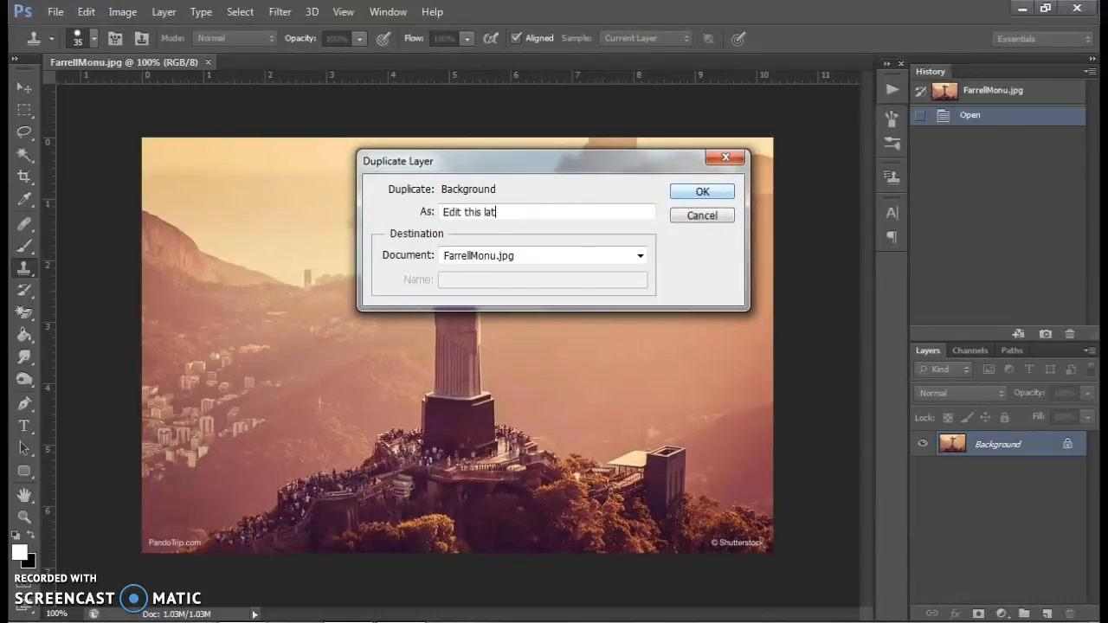
{"action": "type", "text": "t this layer"}
{"action": "key", "text": "Return"}
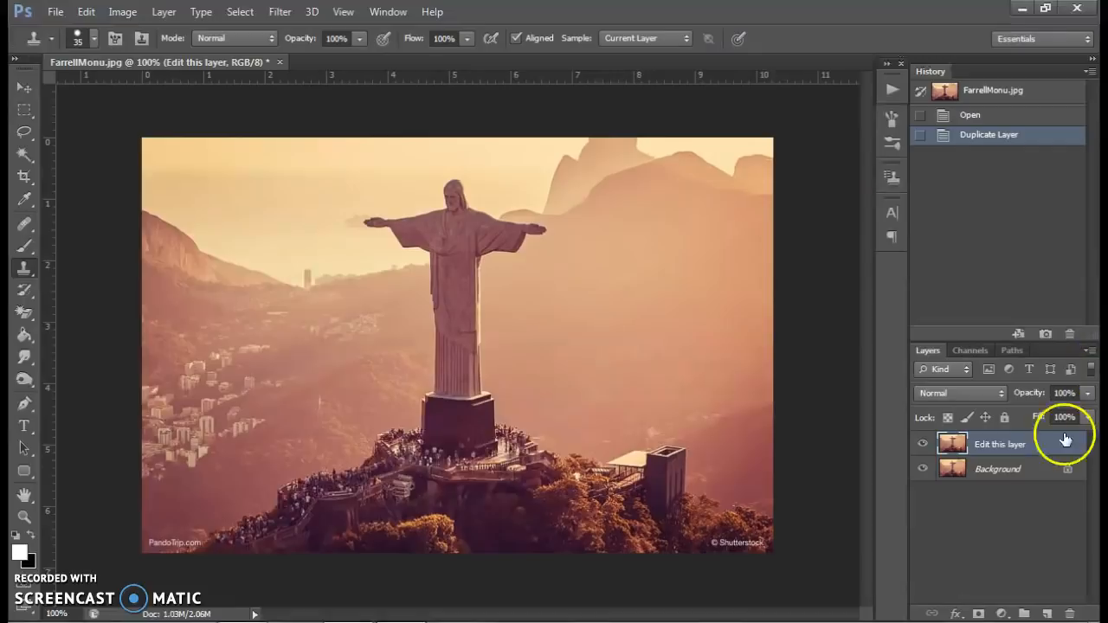
Convert the locked Background into a regular layer and rename it "Original"
{"action": "double_click", "coordinate": [1008, 469]}
{"action": "key", "text": "Return"}
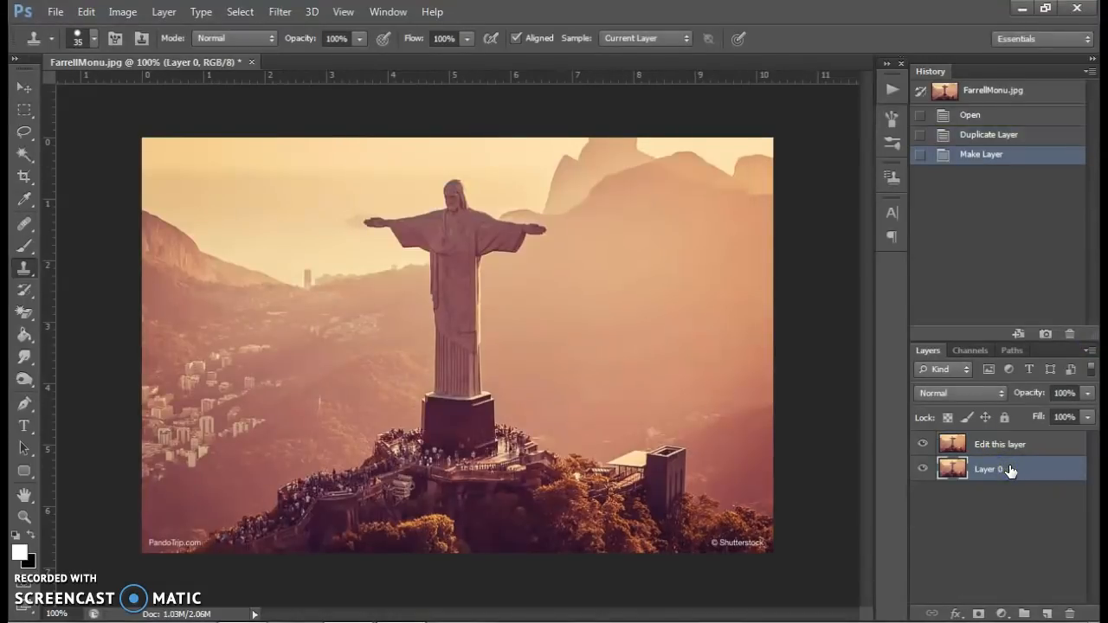
{"action": "double_click", "coordinate": [982, 470]}
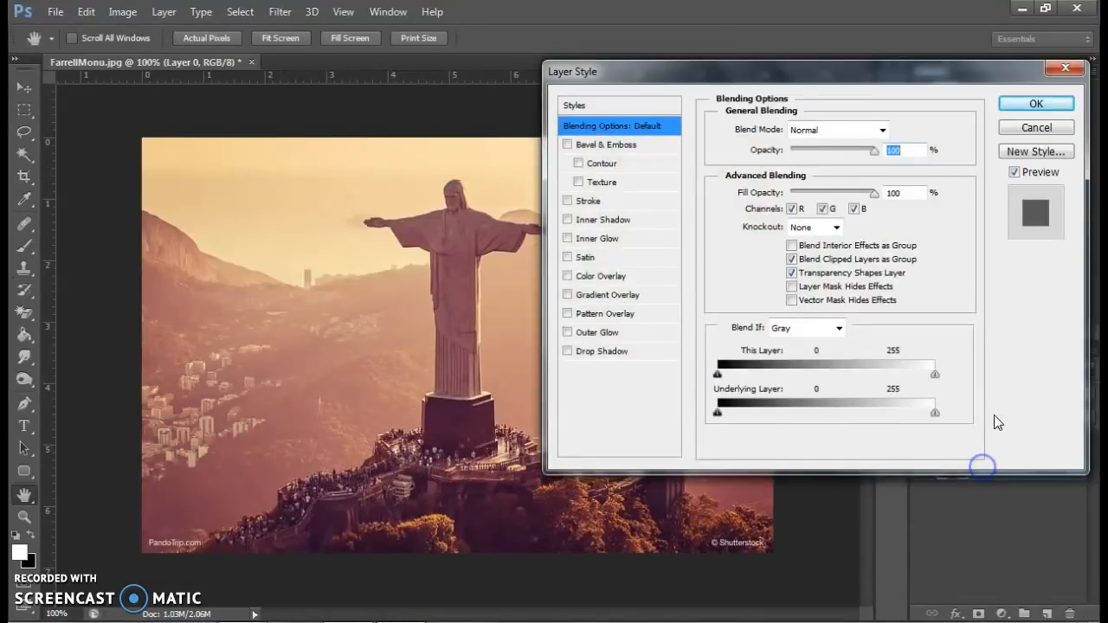
{"action": "left_click", "coordinate": [1069, 71]}
{"action": "left_click", "coordinate": [992, 467]}
{"action": "double_click", "coordinate": [992, 468]}
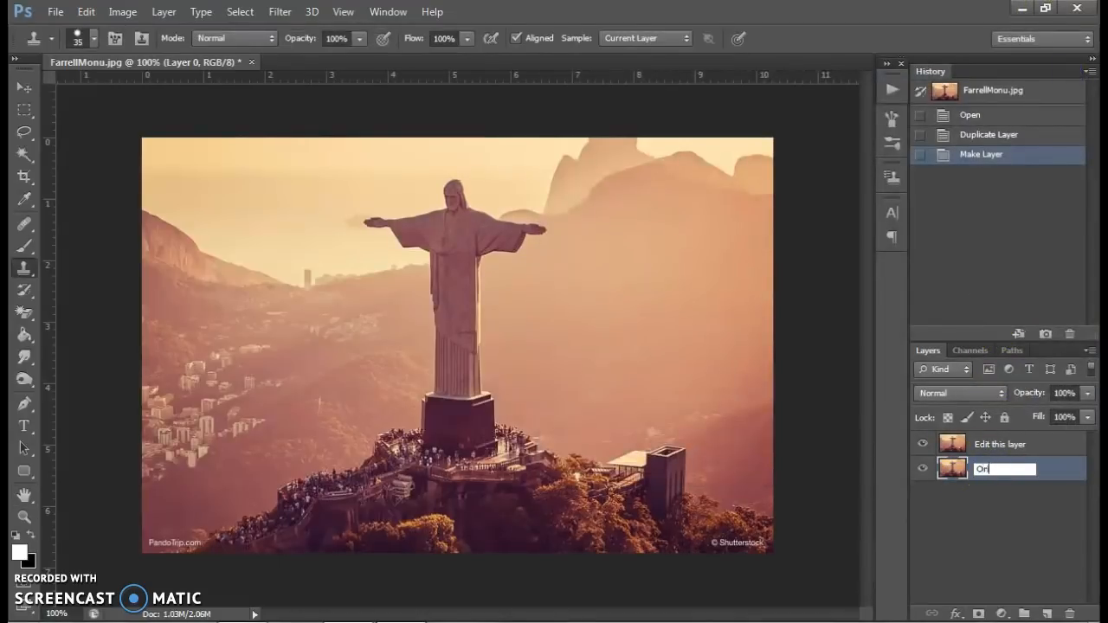
{"action": "type", "text": "Original"}
{"action": "key", "text": "Return"}
{"action": "left_click", "coordinate": [986, 454]}
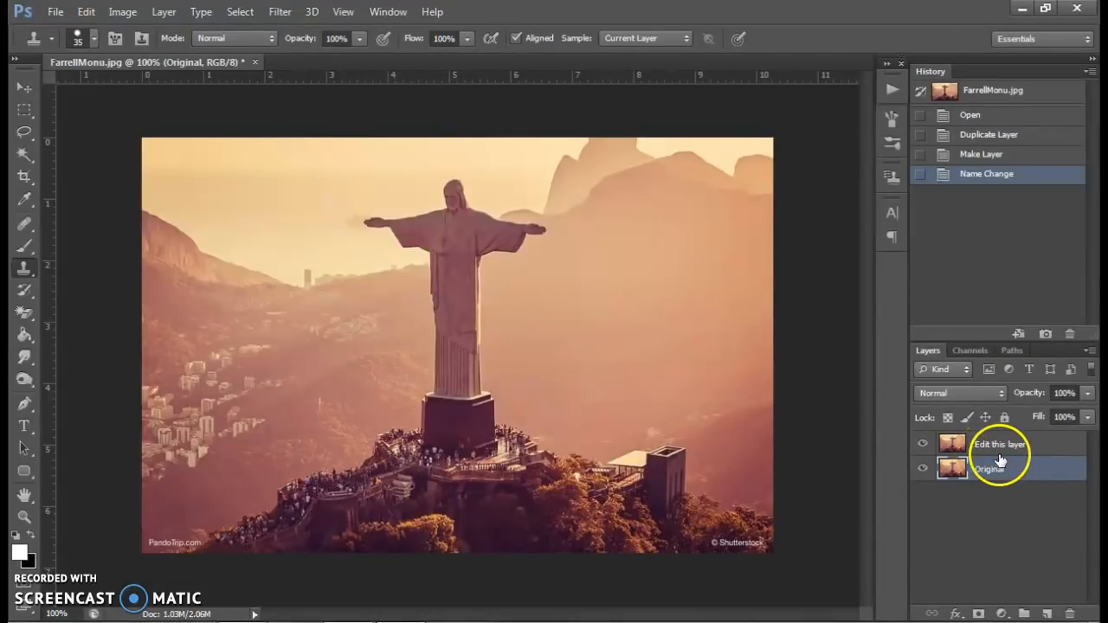
Delete the "Edit this layer" layer and recreate it by duplicating the Original layer under the name "Edit this layer"
{"action": "left_click", "coordinate": [963, 445]}
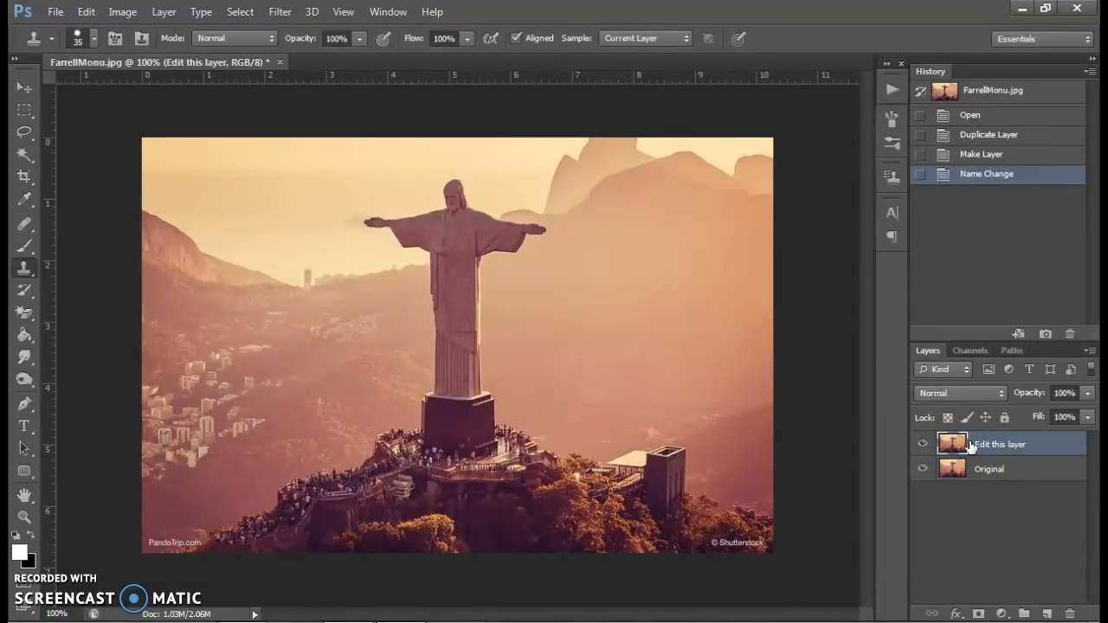
{"action": "left_click", "coordinate": [1070, 613]}
{"action": "left_click", "coordinate": [485, 251]}
{"action": "right_click", "coordinate": [986, 443]}
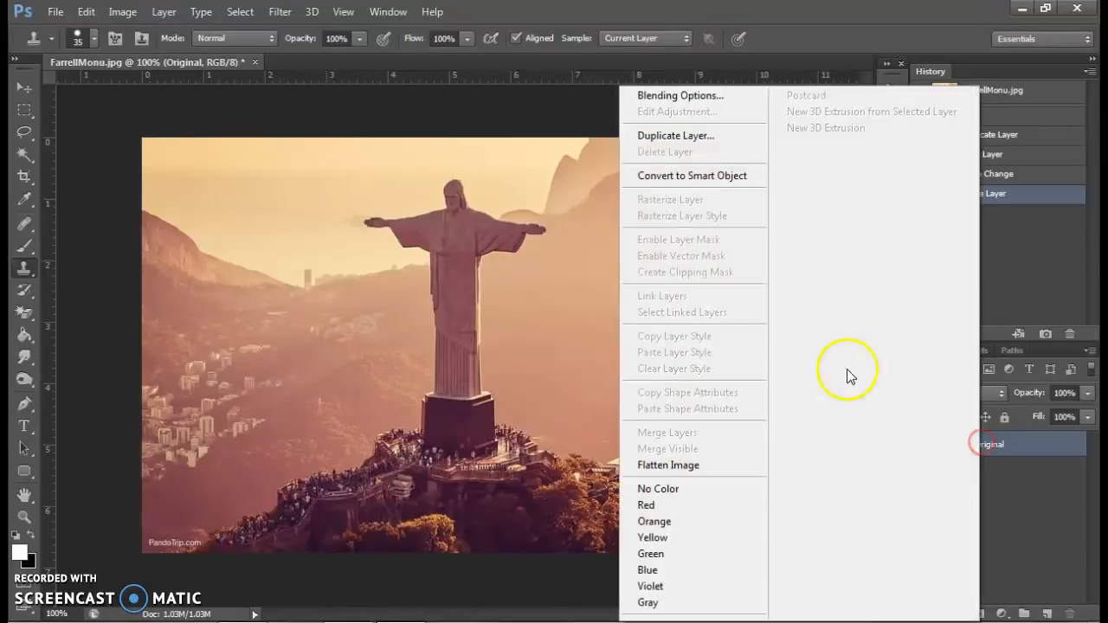
{"action": "left_click", "coordinate": [697, 139]}
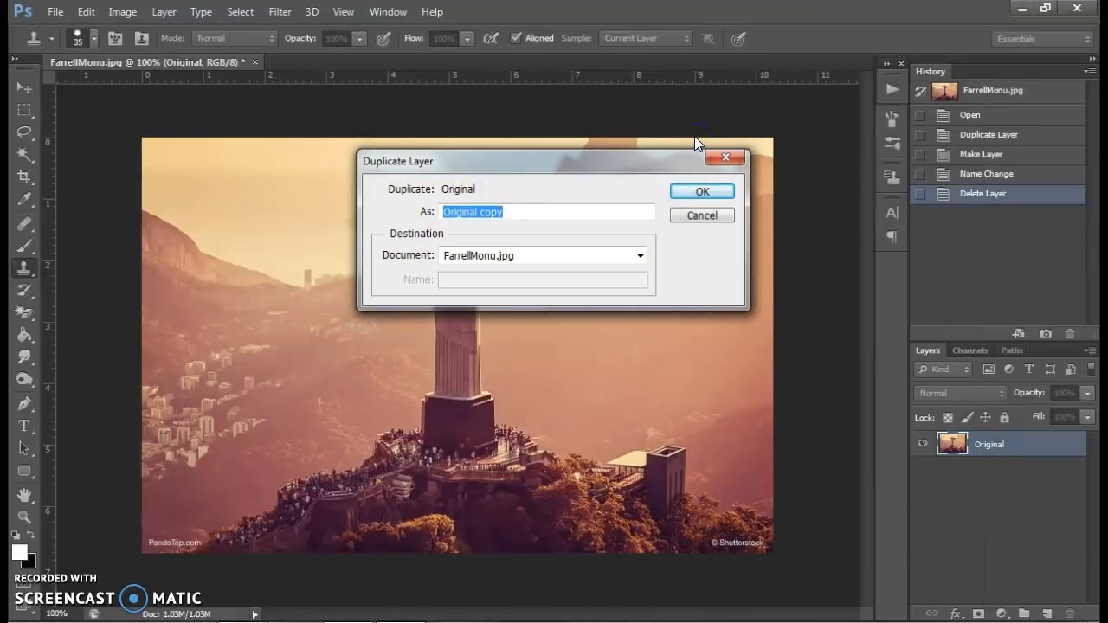
{"action": "type", "text": "Edit this laye"}
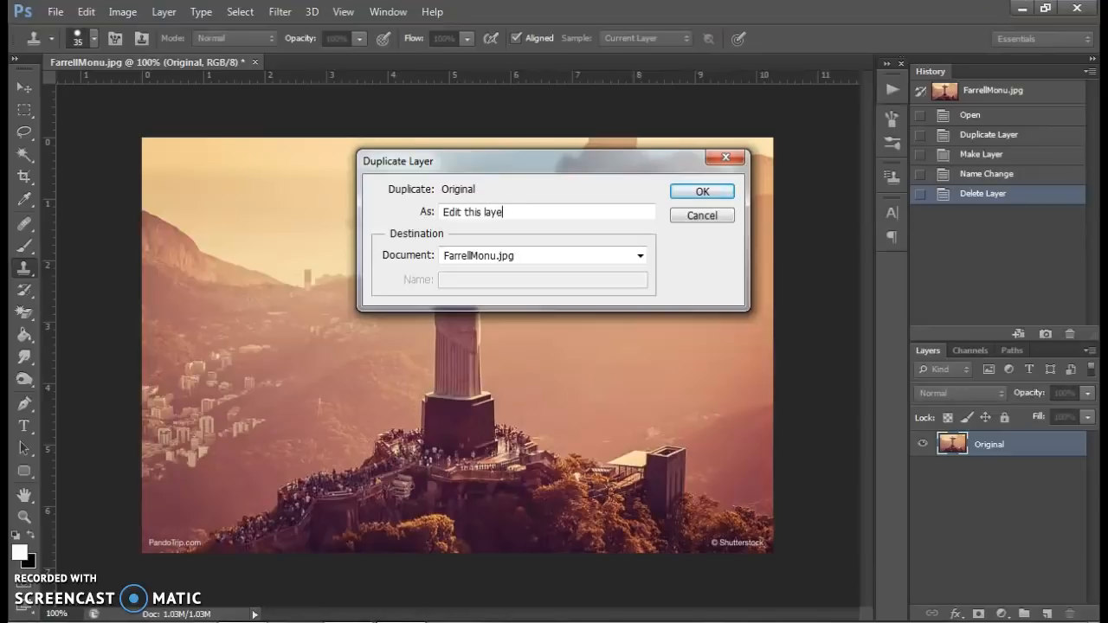
{"action": "type", "text": "r"}
{"action": "key", "text": "Return"}
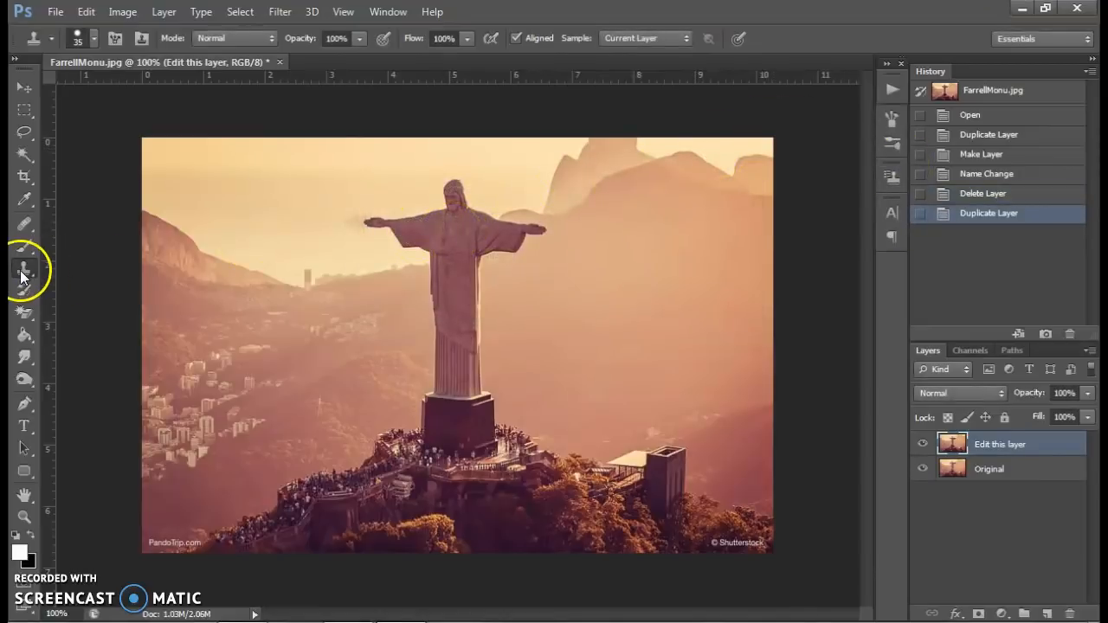
Choose a soft round 35 px brush and clone the haze beside the statue over its torso and one outstretched arm
{"action": "left_click", "coordinate": [97, 46]}
{"action": "left_click", "coordinate": [98, 171]}
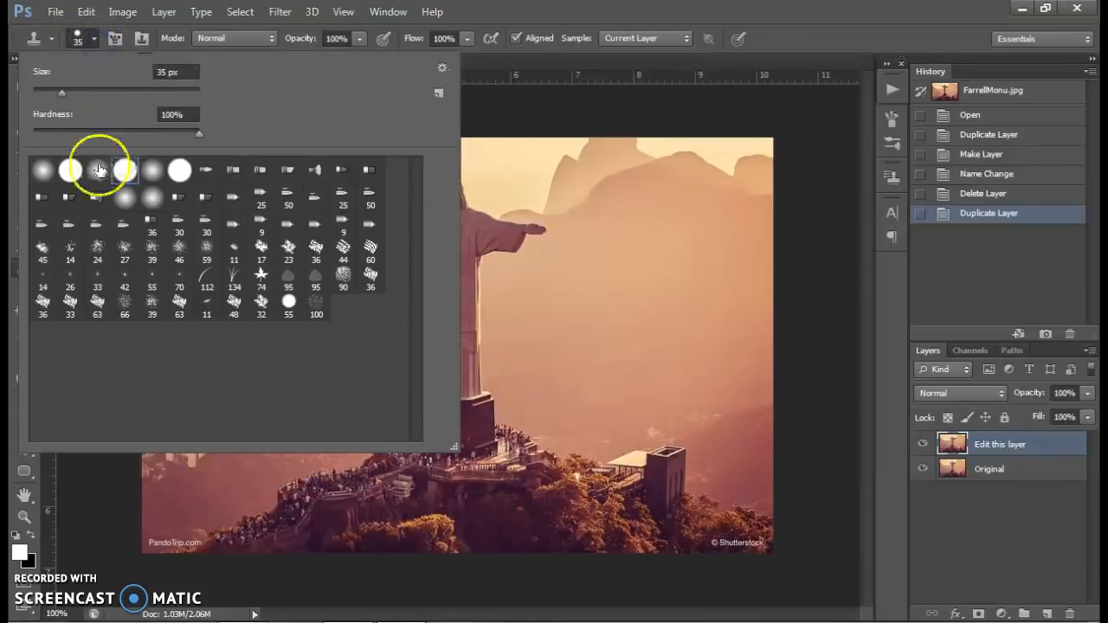
{"action": "double_click", "coordinate": [100, 175]}
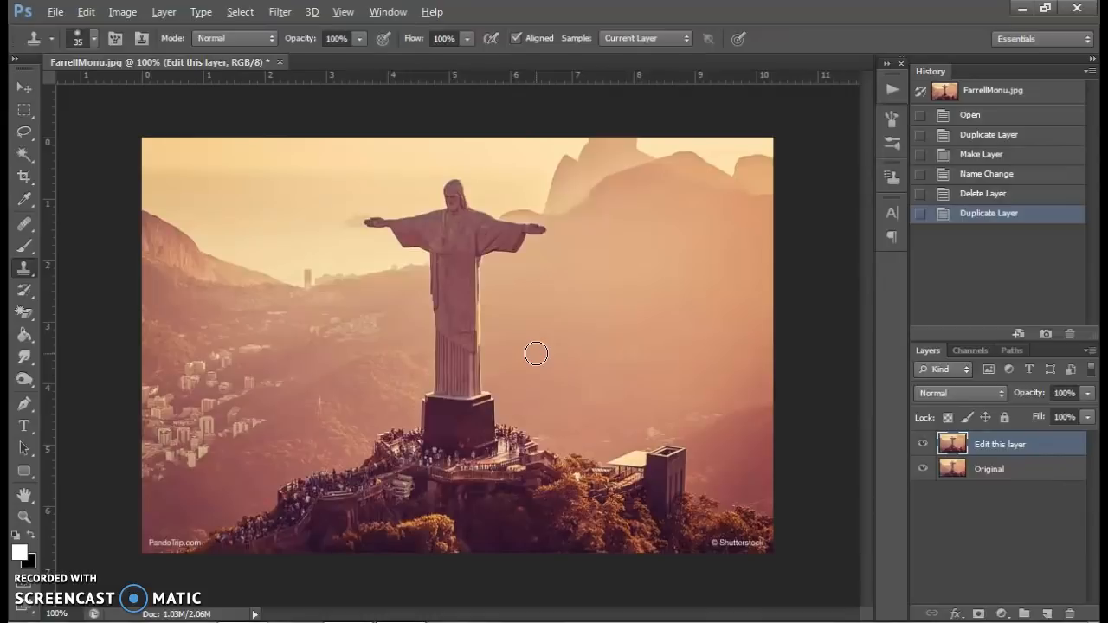
{"action": "left_click", "coordinate": [542, 283], "text": "alt"}
{"action": "mouse_move", "coordinate": [477, 317]}
{"action": "left_mouse_down"}
{"action": "mouse_move", "coordinate": [468, 319]}
{"action": "mouse_move", "coordinate": [481, 320]}
{"action": "mouse_move", "coordinate": [497, 242]}
{"action": "mouse_move", "coordinate": [536, 237]}
{"action": "mouse_move", "coordinate": [503, 231]}
{"action": "mouse_move", "coordinate": [440, 275]}
{"action": "mouse_move", "coordinate": [465, 277]}
{"action": "mouse_move", "coordinate": [430, 274]}
{"action": "mouse_move", "coordinate": [455, 289]}
{"action": "mouse_move", "coordinate": [457, 305]}
{"action": "mouse_move", "coordinate": [434, 328]}
{"action": "mouse_move", "coordinate": [495, 314]}
{"action": "left_mouse_up"}
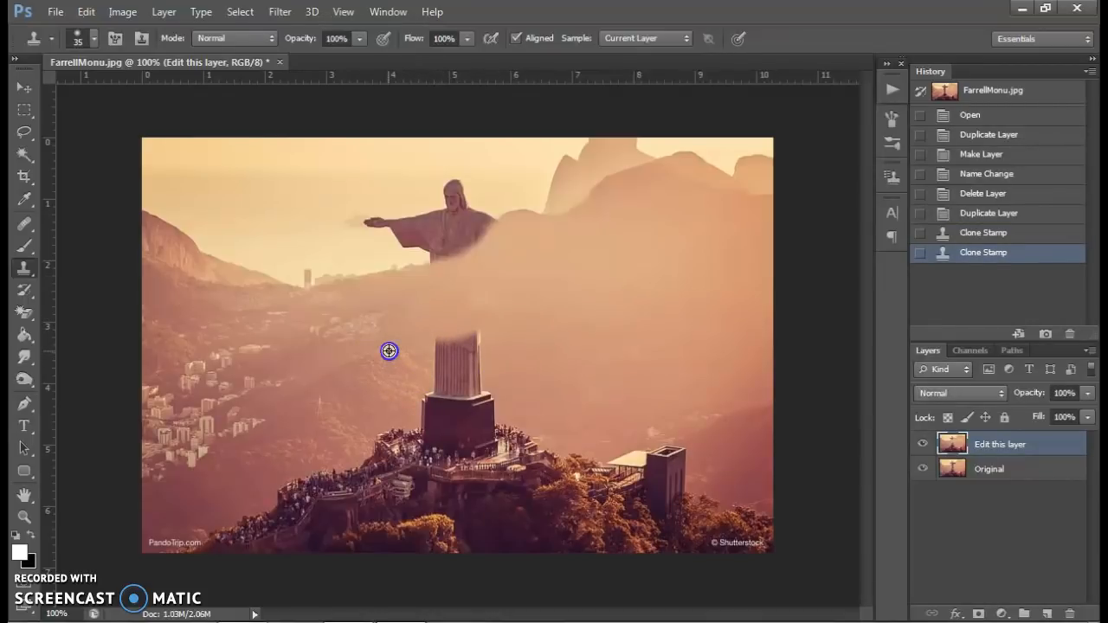
Clone the surrounding haze and hillside over the statue's lower robe down to the pedestal's upper edge
{"action": "left_click", "coordinate": [433, 347], "text": "alt"}
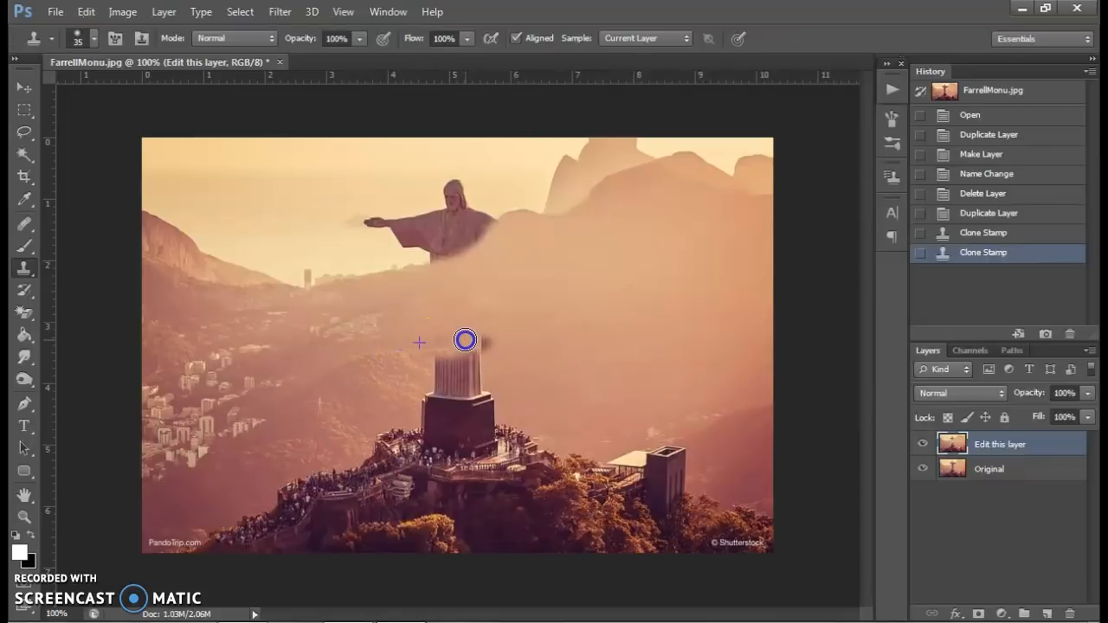
{"action": "mouse_move", "coordinate": [441, 340]}
{"action": "left_mouse_down"}
{"action": "mouse_move", "coordinate": [490, 330]}
{"action": "mouse_move", "coordinate": [538, 343]}
{"action": "mouse_move", "coordinate": [562, 326]}
{"action": "mouse_move", "coordinate": [490, 338]}
{"action": "mouse_move", "coordinate": [491, 352]}
{"action": "mouse_move", "coordinate": [499, 322]}
{"action": "left_mouse_up"}
{"action": "left_click", "coordinate": [562, 327], "text": "alt"}
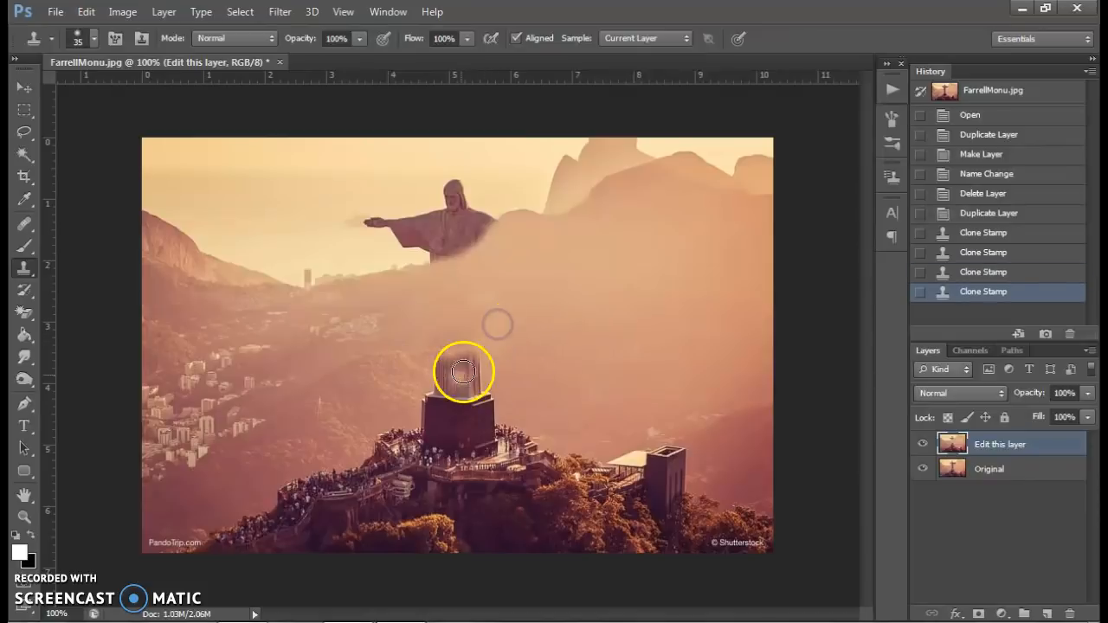
{"action": "left_click", "coordinate": [353, 371], "text": "alt"}
{"action": "mouse_move", "coordinate": [435, 366]}
{"action": "left_mouse_down"}
{"action": "mouse_move", "coordinate": [479, 360]}
{"action": "mouse_move", "coordinate": [440, 371]}
{"action": "mouse_move", "coordinate": [444, 378]}
{"action": "mouse_move", "coordinate": [476, 376]}
{"action": "mouse_move", "coordinate": [427, 384]}
{"action": "mouse_move", "coordinate": [472, 387]}
{"action": "mouse_move", "coordinate": [426, 403]}
{"action": "mouse_move", "coordinate": [488, 390]}
{"action": "left_mouse_up"}
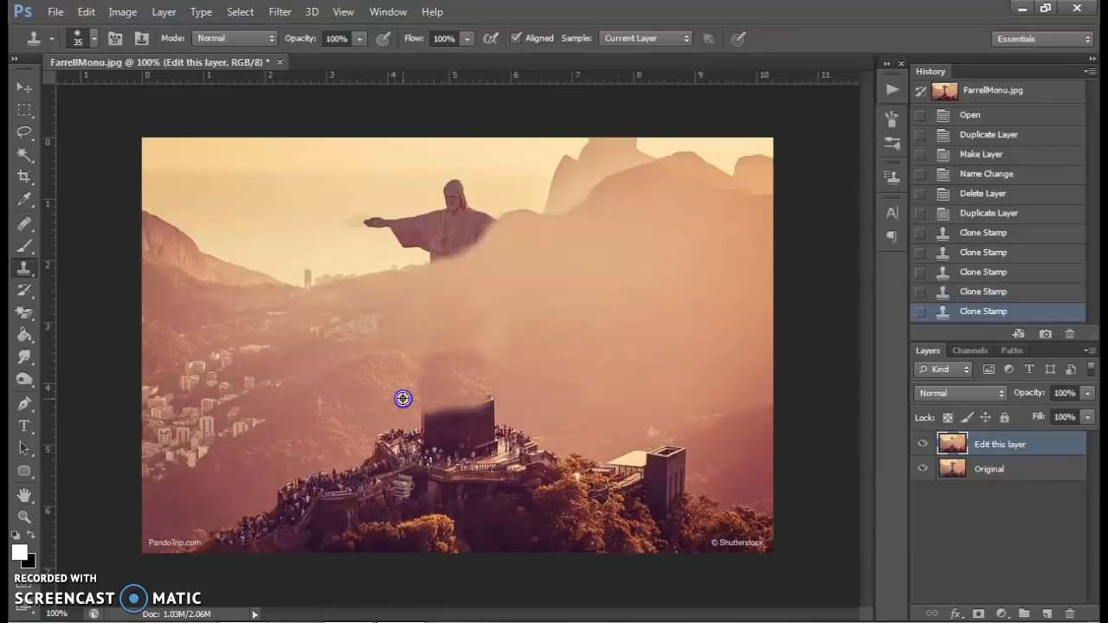
{"action": "left_click", "coordinate": [428, 363]}
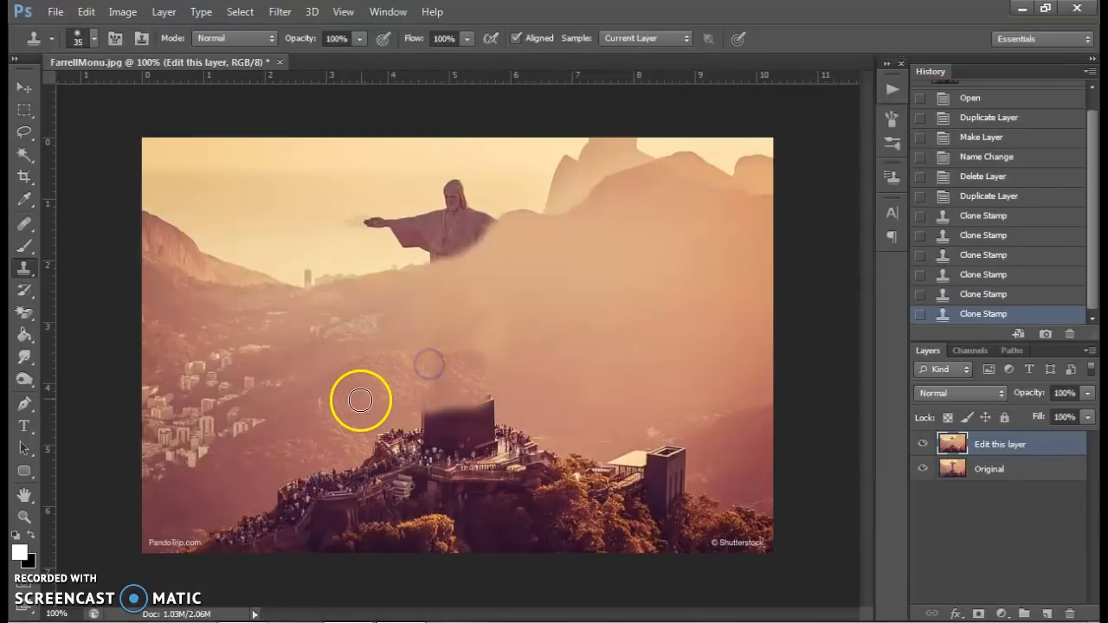
Clone haze from the open valley beside the monument over the dark pedestal above the viewing platform
{"action": "left_click", "coordinate": [588, 397], "text": "alt"}
{"action": "left_click", "coordinate": [494, 412]}
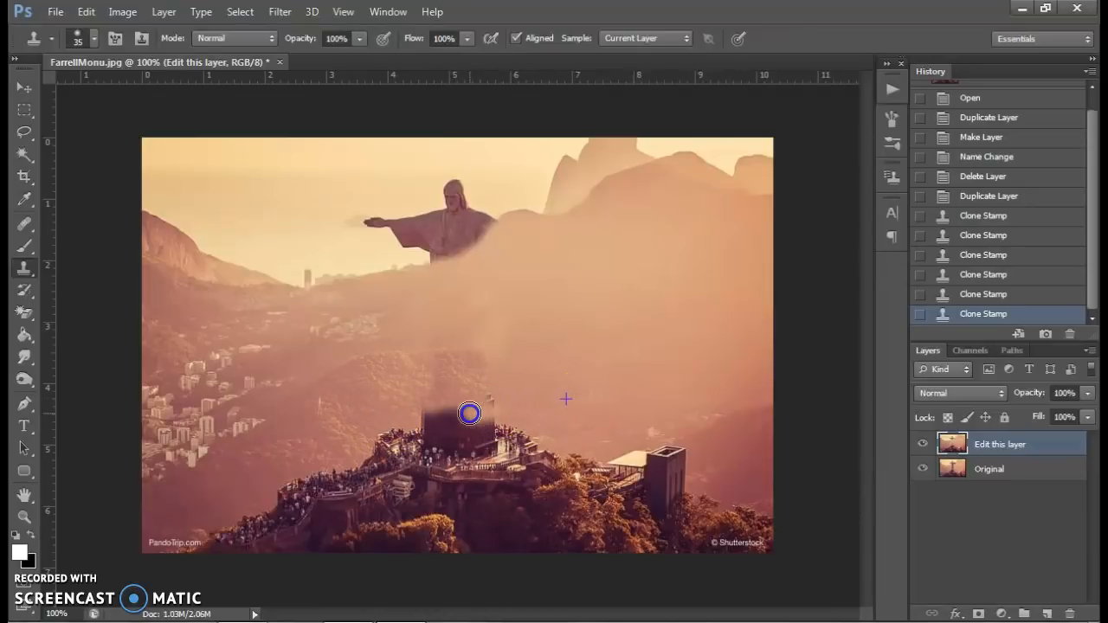
{"action": "mouse_move", "coordinate": [488, 421]}
{"action": "left_mouse_down"}
{"action": "mouse_move", "coordinate": [426, 418]}
{"action": "mouse_move", "coordinate": [499, 397]}
{"action": "left_mouse_up"}
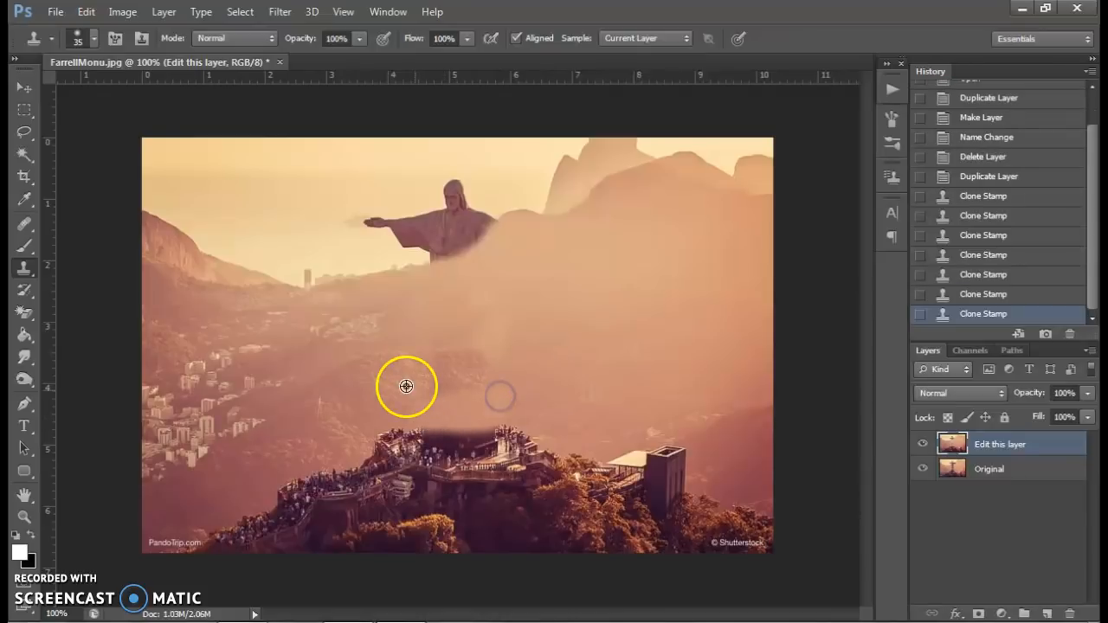
Clone hillside texture over the erased pedestal area and blend its outer edge with haze from the open valley
{"action": "left_click", "coordinate": [379, 377], "text": "alt"}
{"action": "left_click", "coordinate": [410, 401]}
{"action": "left_click_drag", "start_coordinate": [463, 405], "coordinate": [458, 400]}
{"action": "left_click", "coordinate": [489, 401]}
{"action": "left_click", "coordinate": [400, 398], "text": "alt"}
{"action": "mouse_move", "coordinate": [431, 423]}
{"action": "left_mouse_down"}
{"action": "mouse_move", "coordinate": [477, 417]}
{"action": "mouse_move", "coordinate": [562, 371]}
{"action": "mouse_move", "coordinate": [504, 388]}
{"action": "left_mouse_up"}
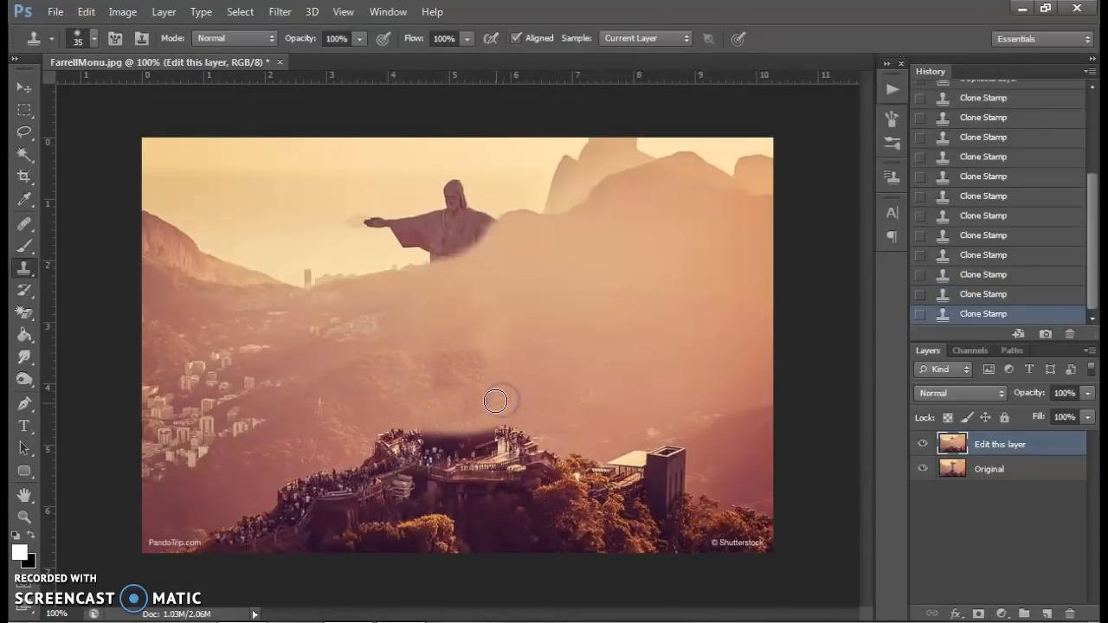
{"action": "left_click", "coordinate": [598, 366], "text": "alt"}
{"action": "left_click", "coordinate": [497, 374]}
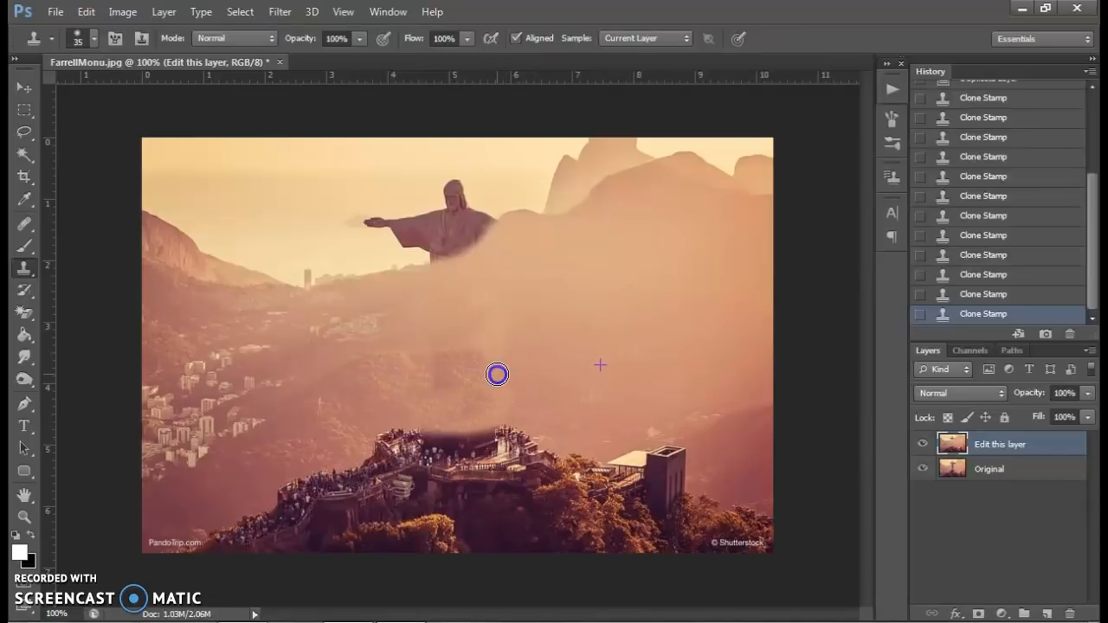
{"action": "left_click_drag", "start_coordinate": [484, 366], "coordinate": [482, 363]}
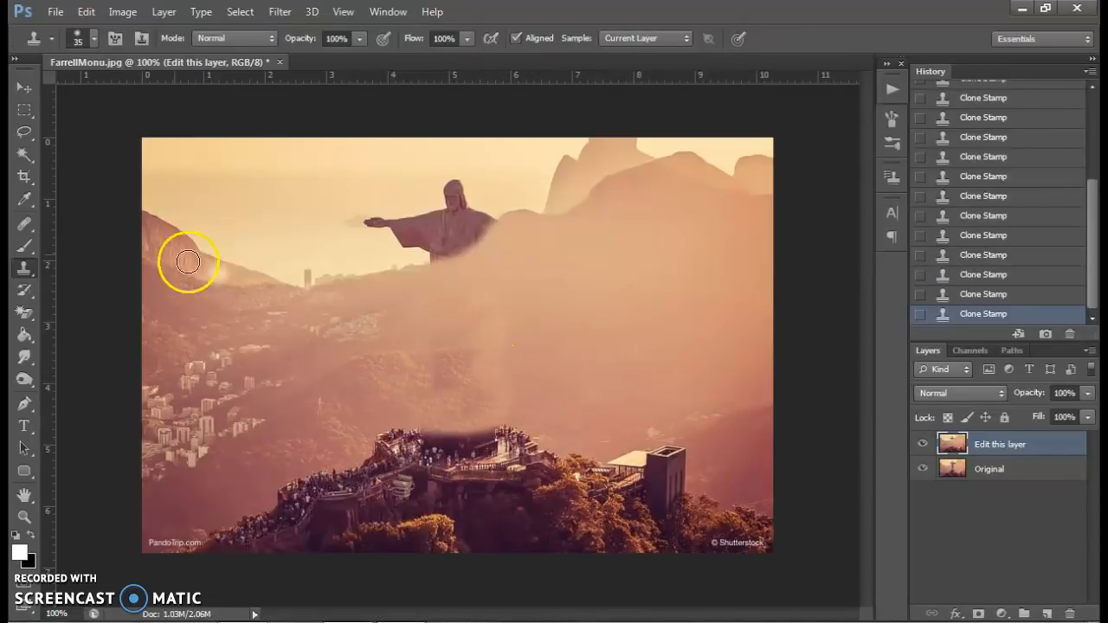
Enlarge the Healing Brush to 25 px and heal the hard edge between the cloned hillside and the haze
{"action": "key", "text": "ctrl+plus"}
{"action": "key", "text": "ctrl+plus"}
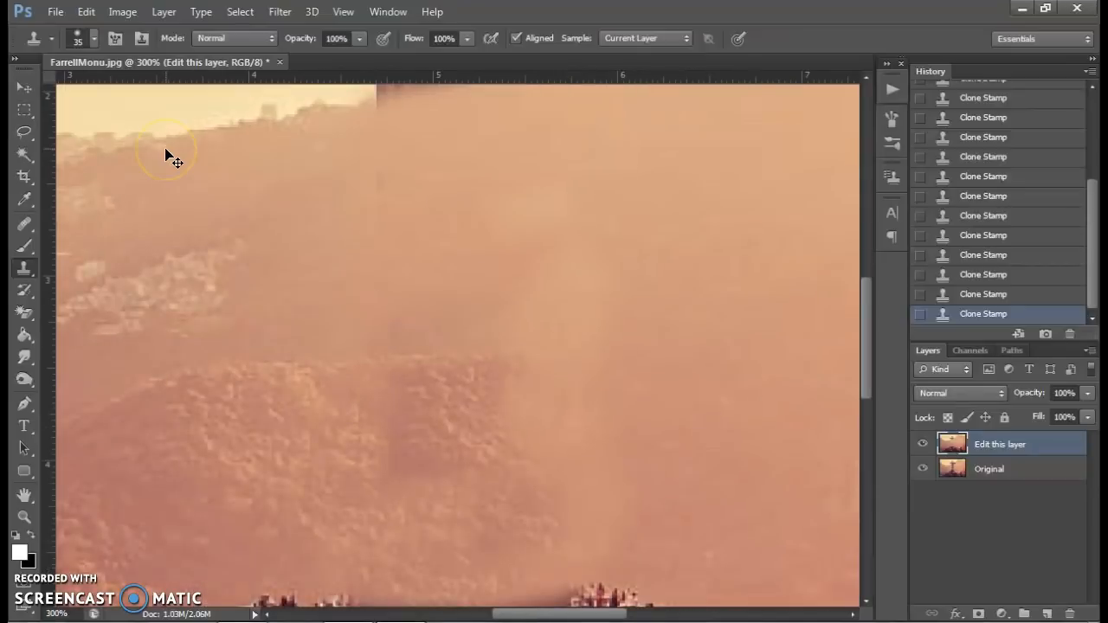
{"action": "left_click", "coordinate": [23, 223]}
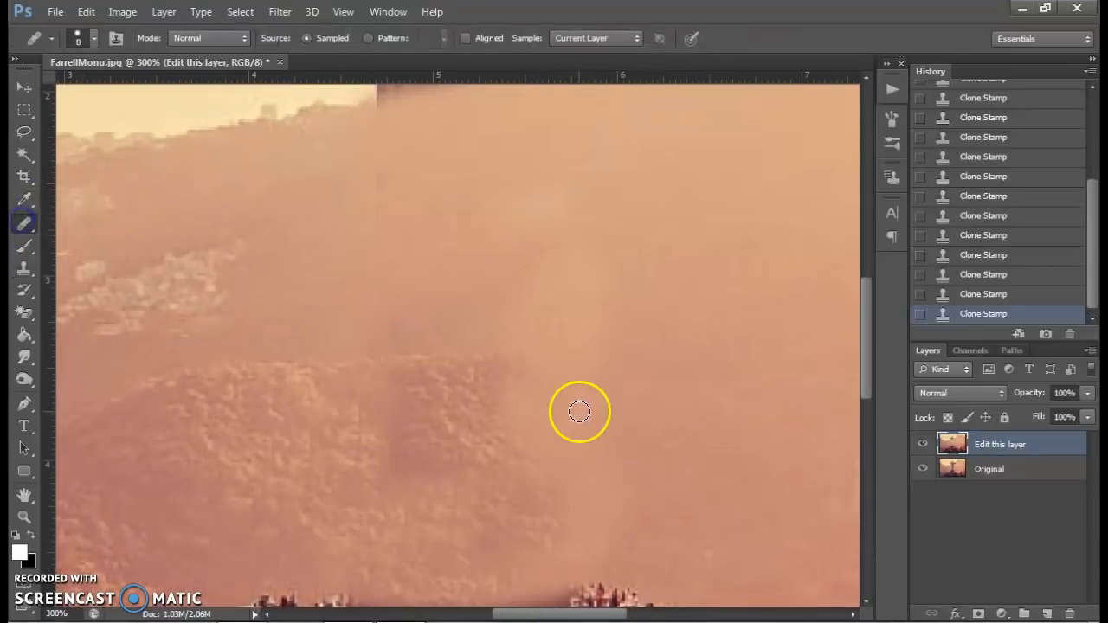
{"action": "key", "text": "bracketright"}
{"action": "key", "text": "bracketright"}
{"action": "key", "text": "bracketright"}
{"action": "key", "text": "bracketright"}
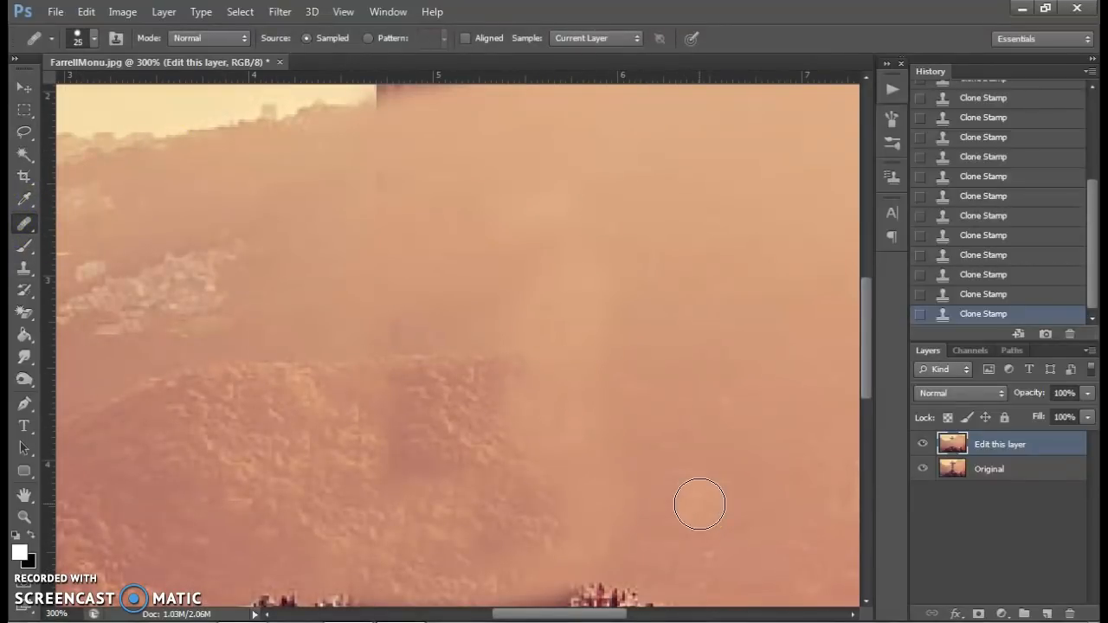
{"action": "mouse_move", "coordinate": [536, 440]}
{"action": "left_mouse_down"}
{"action": "mouse_move", "coordinate": [518, 397]}
{"action": "mouse_move", "coordinate": [565, 429]}
{"action": "mouse_move", "coordinate": [540, 471]}
{"action": "mouse_move", "coordinate": [575, 498]}
{"action": "mouse_move", "coordinate": [552, 523]}
{"action": "mouse_move", "coordinate": [510, 455]}
{"action": "mouse_move", "coordinate": [530, 390]}
{"action": "mouse_move", "coordinate": [461, 409]}
{"action": "mouse_move", "coordinate": [562, 426]}
{"action": "mouse_move", "coordinate": [480, 392]}
{"action": "mouse_move", "coordinate": [504, 404]}
{"action": "mouse_move", "coordinate": [493, 461]}
{"action": "mouse_move", "coordinate": [571, 497]}
{"action": "left_mouse_up"}
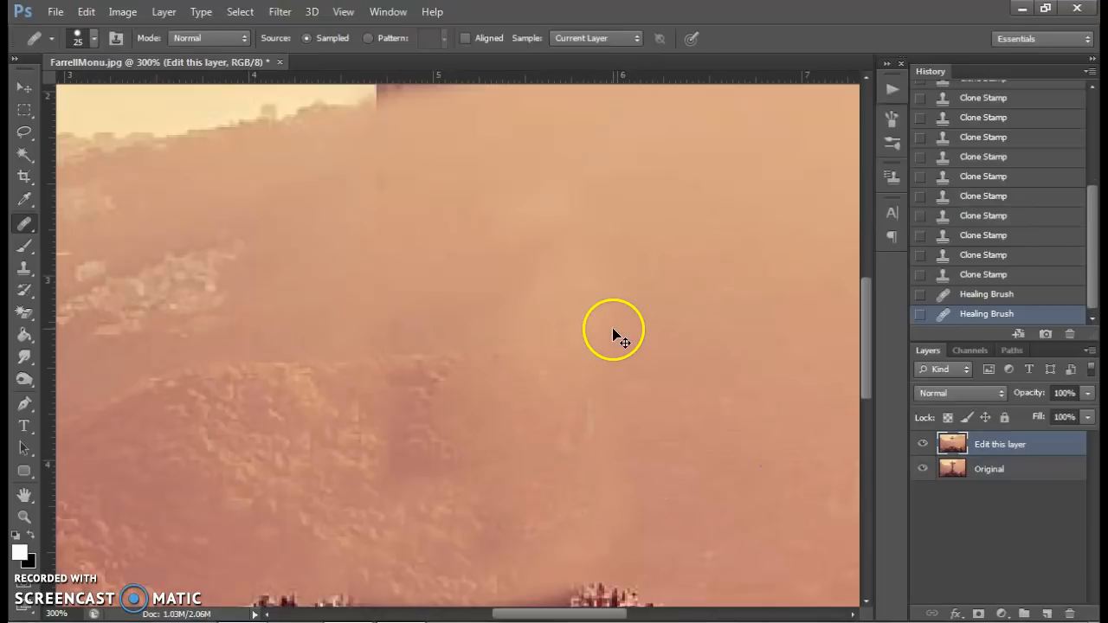
Fit the whole image in view and heal the remaining seams where the statue's lower body stood
{"action": "key", "text": "ctrl+0"}
{"action": "left_click", "coordinate": [622, 366], "text": "alt"}
{"action": "mouse_move", "coordinate": [457, 383]}
{"action": "left_mouse_down"}
{"action": "mouse_move", "coordinate": [490, 404]}
{"action": "mouse_move", "coordinate": [473, 370]}
{"action": "mouse_move", "coordinate": [504, 385]}
{"action": "mouse_move", "coordinate": [517, 372]}
{"action": "mouse_move", "coordinate": [490, 380]}
{"action": "mouse_move", "coordinate": [514, 394]}
{"action": "left_mouse_up"}
{"action": "left_click", "coordinate": [567, 347], "text": "alt"}
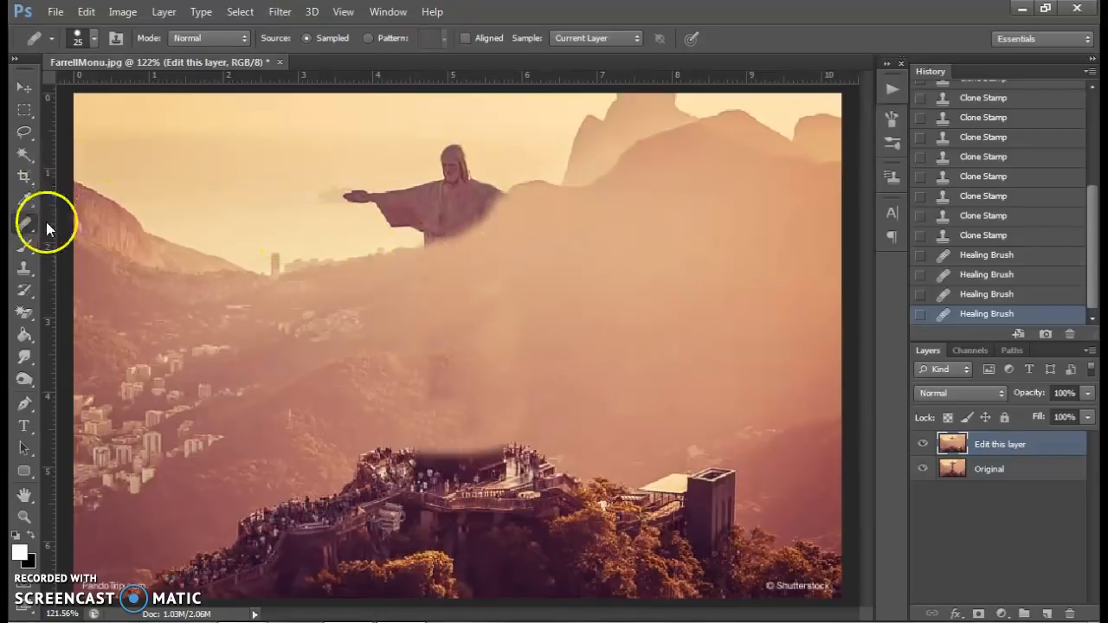
Use the Clone Stamp with a hard round 35 px brush to rebuild the sky and ridge line over the statue's chest and shoulder
{"action": "left_click", "coordinate": [25, 268]}
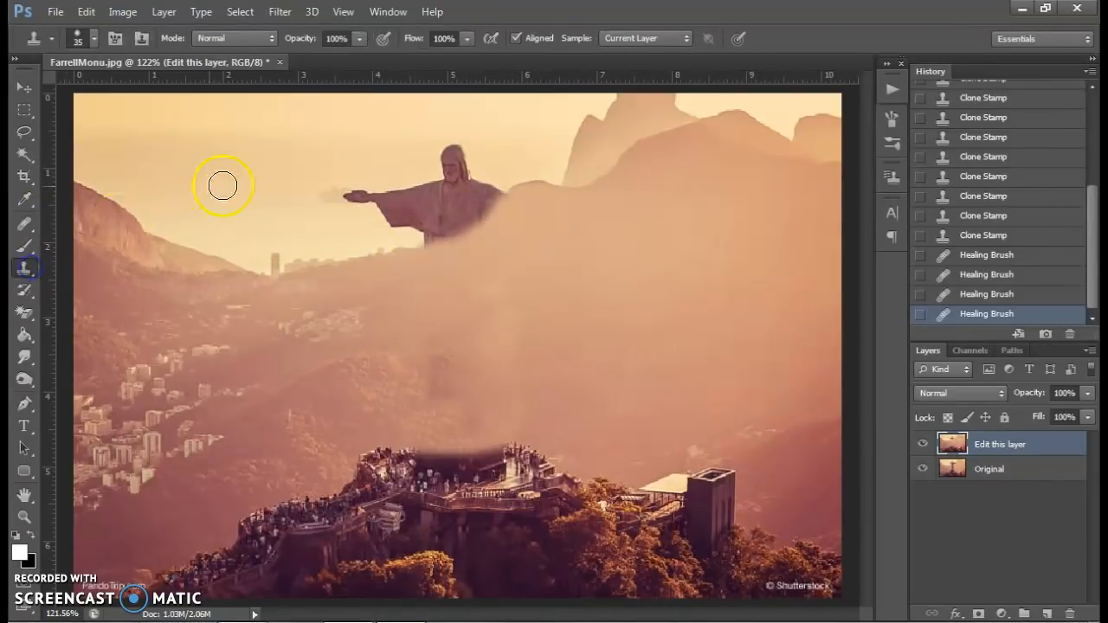
{"action": "left_click", "coordinate": [93, 40]}
{"action": "double_click", "coordinate": [123, 171]}
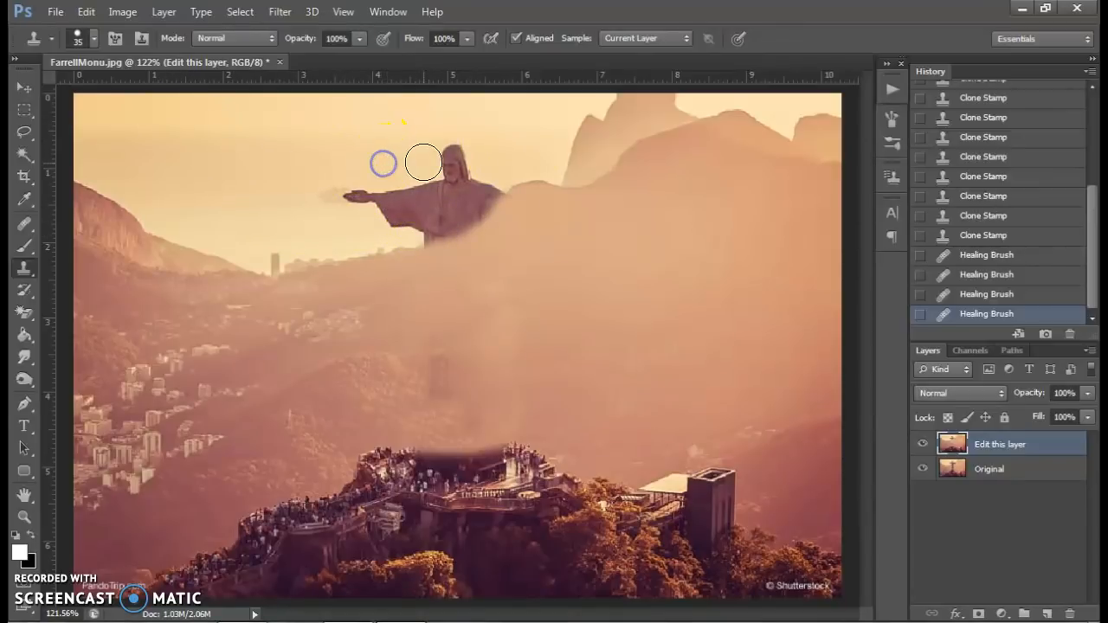
{"action": "left_click", "coordinate": [307, 231], "text": "alt"}
{"action": "mouse_move", "coordinate": [425, 232]}
{"action": "left_mouse_down"}
{"action": "mouse_move", "coordinate": [477, 211]}
{"action": "mouse_move", "coordinate": [327, 229]}
{"action": "mouse_move", "coordinate": [463, 217]}
{"action": "mouse_move", "coordinate": [503, 193]}
{"action": "mouse_move", "coordinate": [433, 208]}
{"action": "mouse_move", "coordinate": [513, 180]}
{"action": "mouse_move", "coordinate": [484, 202]}
{"action": "mouse_move", "coordinate": [328, 164]}
{"action": "mouse_move", "coordinate": [250, 177]}
{"action": "mouse_move", "coordinate": [327, 238]}
{"action": "mouse_move", "coordinate": [457, 223]}
{"action": "mouse_move", "coordinate": [494, 189]}
{"action": "left_mouse_up"}
{"action": "left_click", "coordinate": [351, 228], "text": "alt"}
{"action": "left_click", "coordinate": [327, 238], "text": "alt"}
{"action": "left_click_drag", "start_coordinate": [493, 189], "coordinate": [502, 179]}
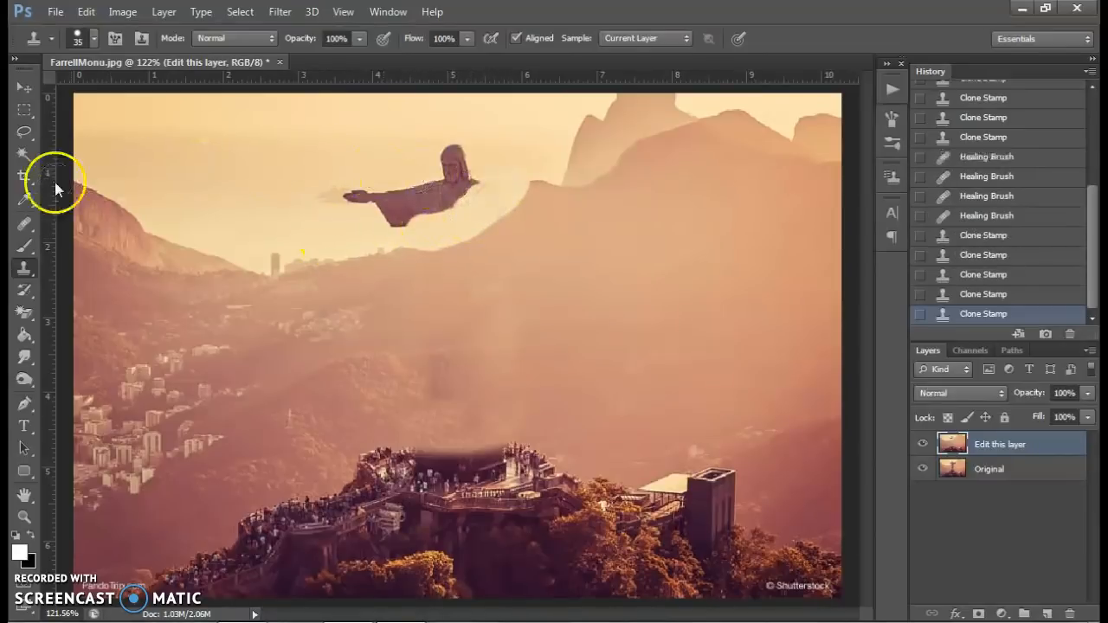
Choose a soft round 35 px brush for the Clone Stamp and clone open sky over the statue's head, torso and upper arm
{"action": "left_click", "coordinate": [94, 40]}
{"action": "double_click", "coordinate": [149, 168]}
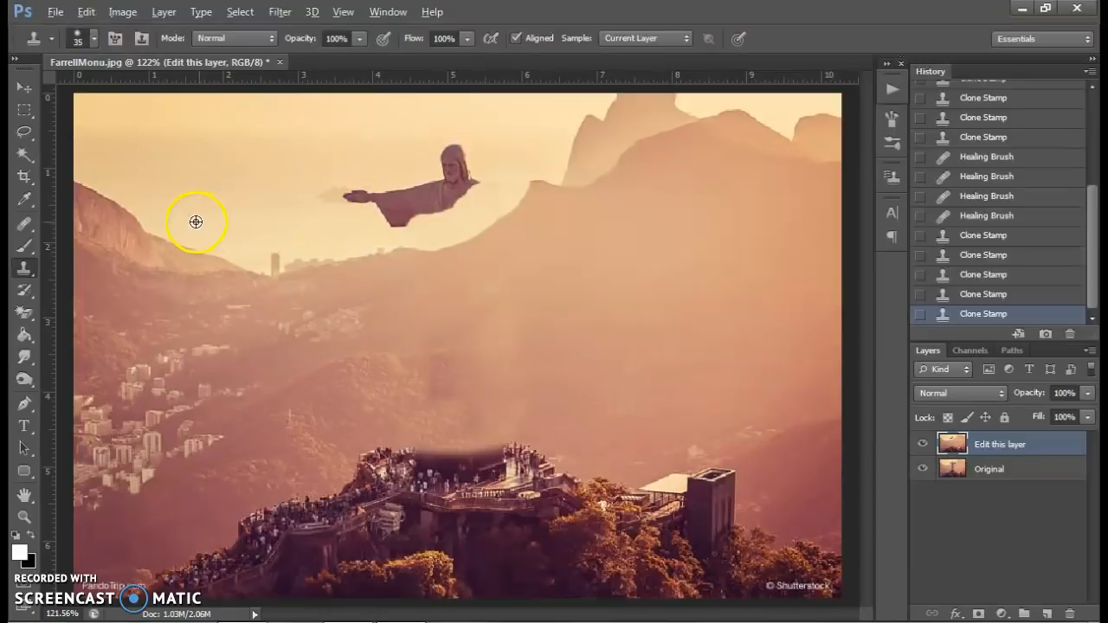
{"action": "left_click", "coordinate": [184, 216], "text": "alt"}
{"action": "mouse_move", "coordinate": [346, 216]}
{"action": "left_mouse_down"}
{"action": "mouse_move", "coordinate": [416, 217]}
{"action": "mouse_move", "coordinate": [381, 225]}
{"action": "mouse_move", "coordinate": [380, 214]}
{"action": "mouse_move", "coordinate": [445, 206]}
{"action": "mouse_move", "coordinate": [430, 208]}
{"action": "mouse_move", "coordinate": [459, 186]}
{"action": "mouse_move", "coordinate": [432, 217]}
{"action": "mouse_move", "coordinate": [475, 176]}
{"action": "mouse_move", "coordinate": [449, 200]}
{"action": "mouse_move", "coordinate": [491, 186]}
{"action": "mouse_move", "coordinate": [452, 173]}
{"action": "mouse_move", "coordinate": [459, 148]}
{"action": "mouse_move", "coordinate": [429, 191]}
{"action": "mouse_move", "coordinate": [402, 191]}
{"action": "left_mouse_up"}
Clone open sky over the remaining forearm and hand fragment of the statue
{"action": "left_click", "coordinate": [338, 151], "text": "alt"}
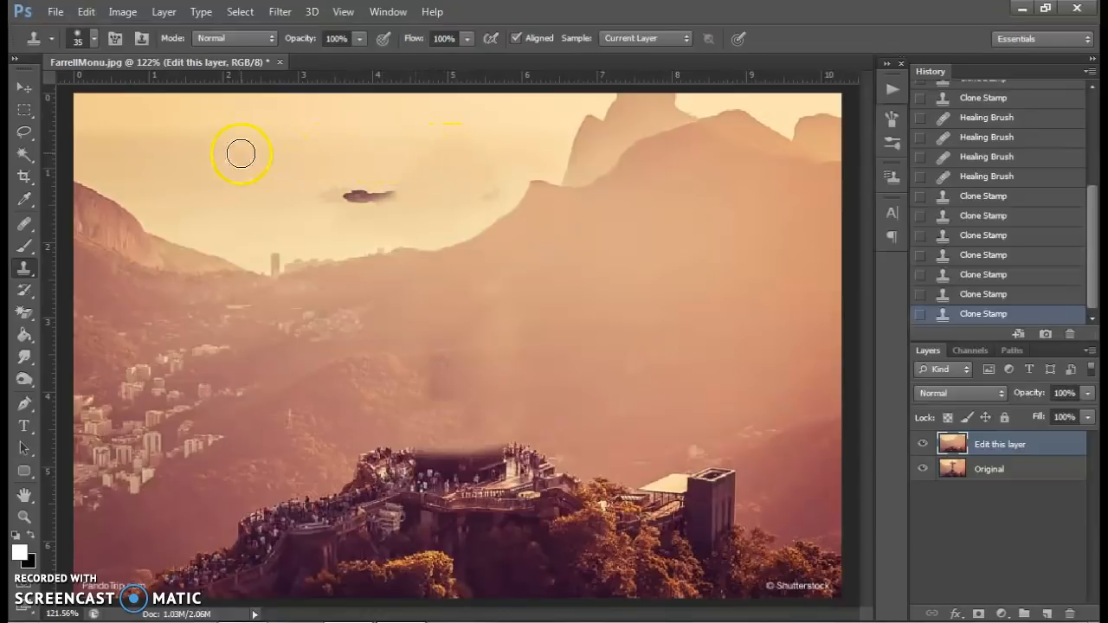
{"action": "left_click", "coordinate": [392, 196]}
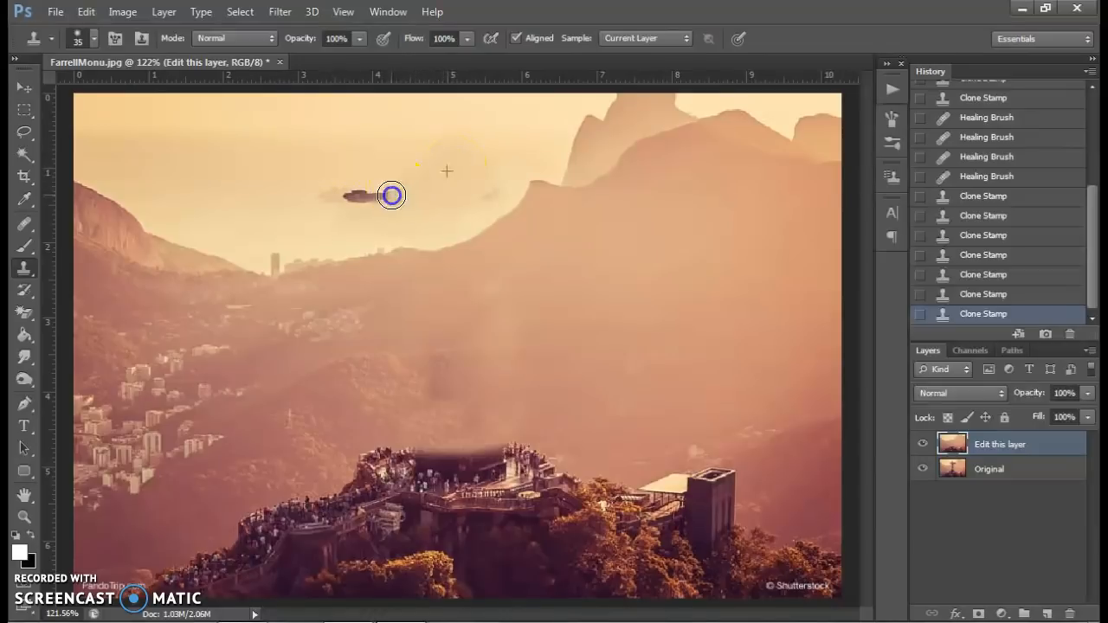
{"action": "left_click", "coordinate": [391, 190]}
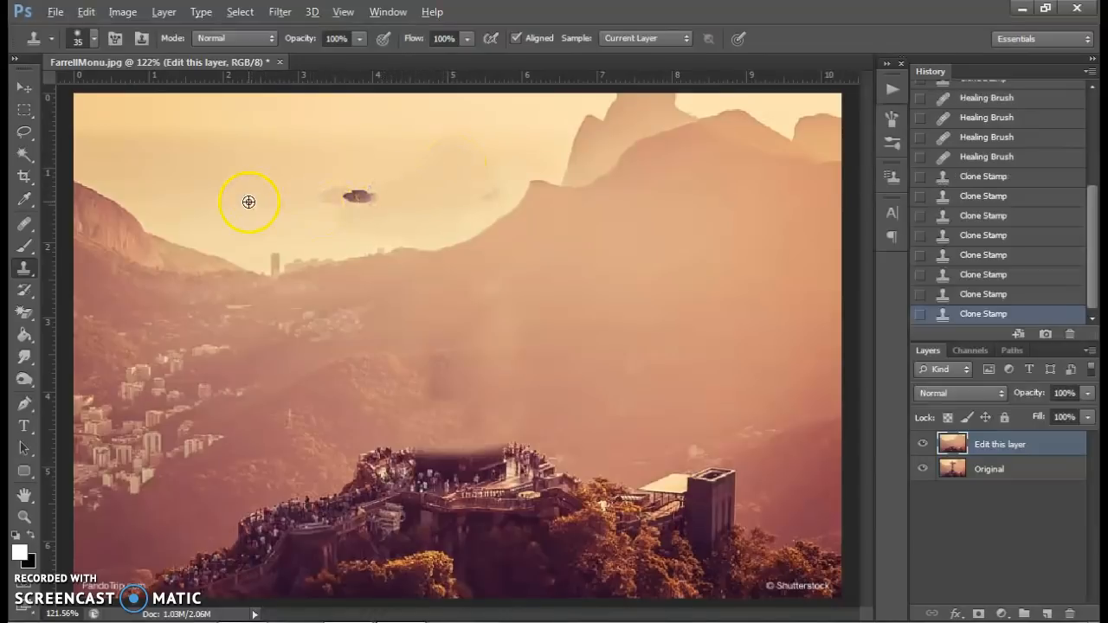
{"action": "left_click_drag", "start_coordinate": [314, 198], "coordinate": [357, 197]}
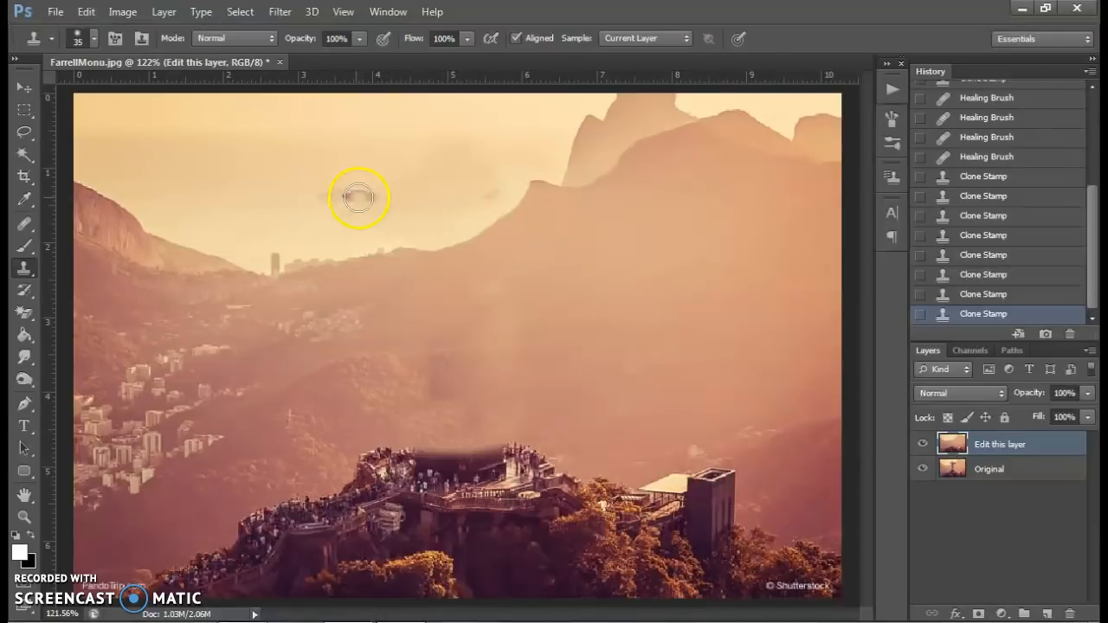
Clone clean sky over the leftover smudges and along the ridge peak where the statue's arm was
{"action": "left_click", "coordinate": [438, 182]}
{"action": "left_click", "coordinate": [498, 192]}
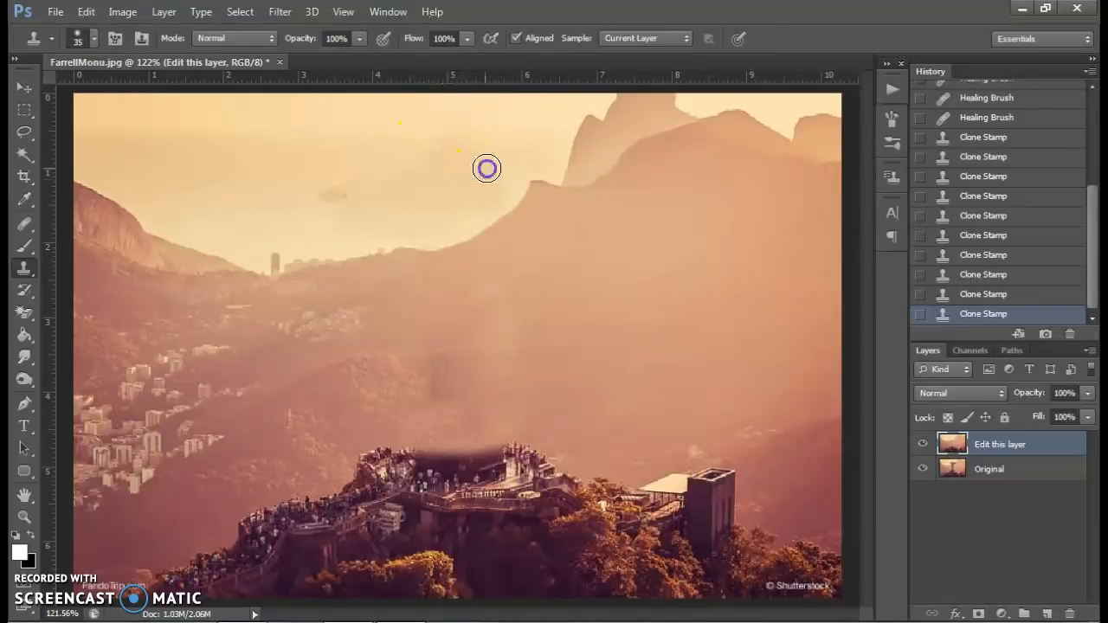
{"action": "left_click", "coordinate": [394, 207]}
{"action": "left_click_drag", "start_coordinate": [503, 187], "coordinate": [525, 164]}
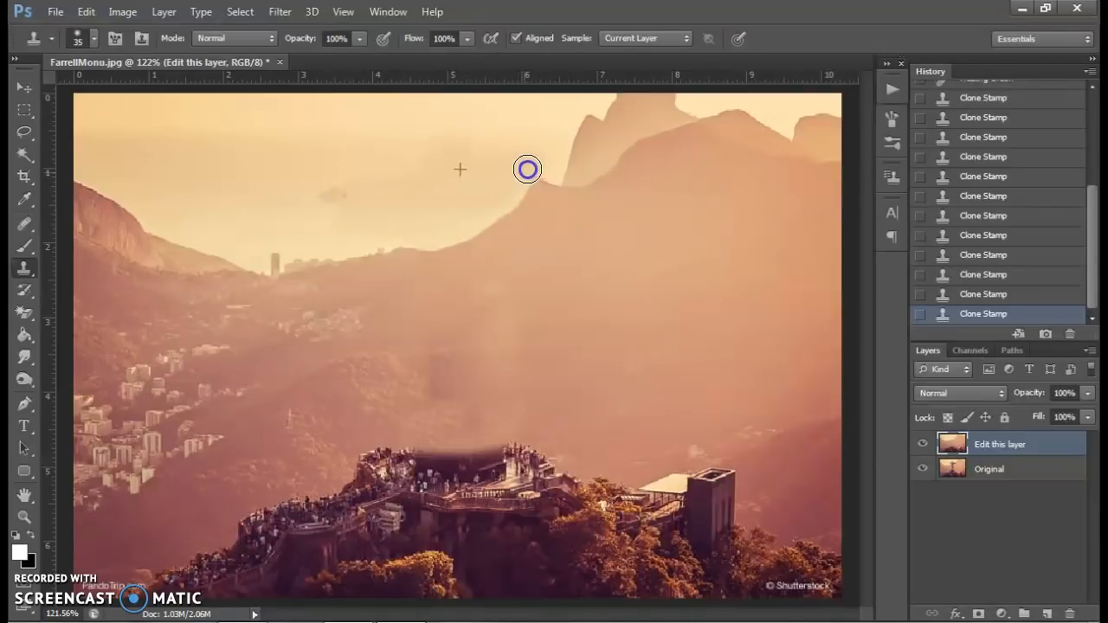
{"action": "left_click_drag", "start_coordinate": [511, 181], "coordinate": [517, 173]}
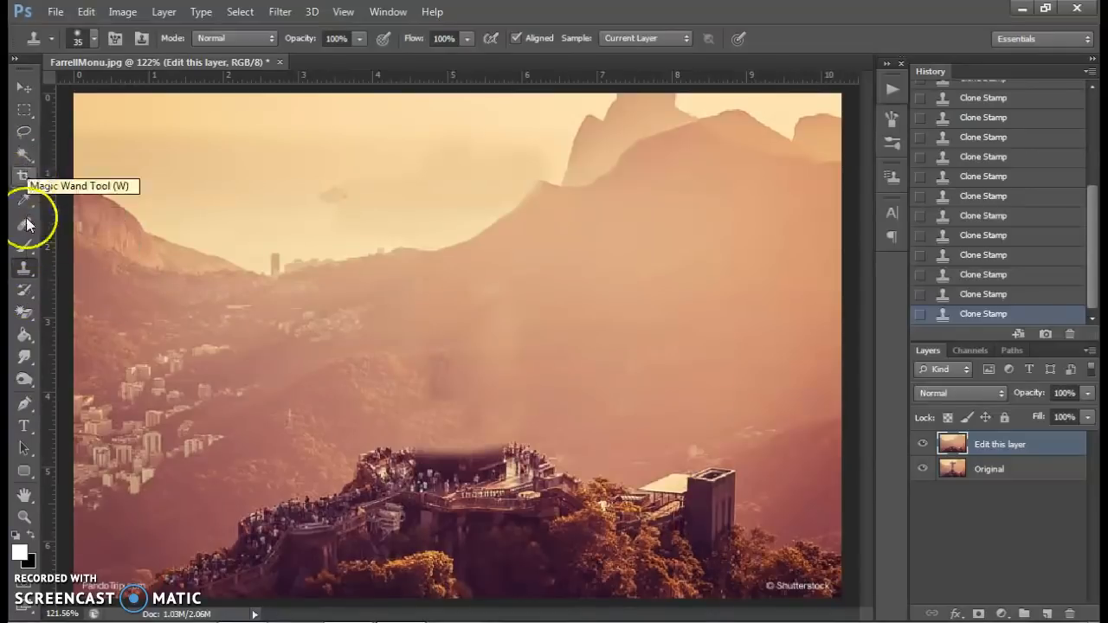
Choose a hard round 35 px brush for the Clone Stamp and clone along the sloping ridge edge below its peak
{"action": "left_click", "coordinate": [94, 38]}
{"action": "left_click", "coordinate": [126, 171]}
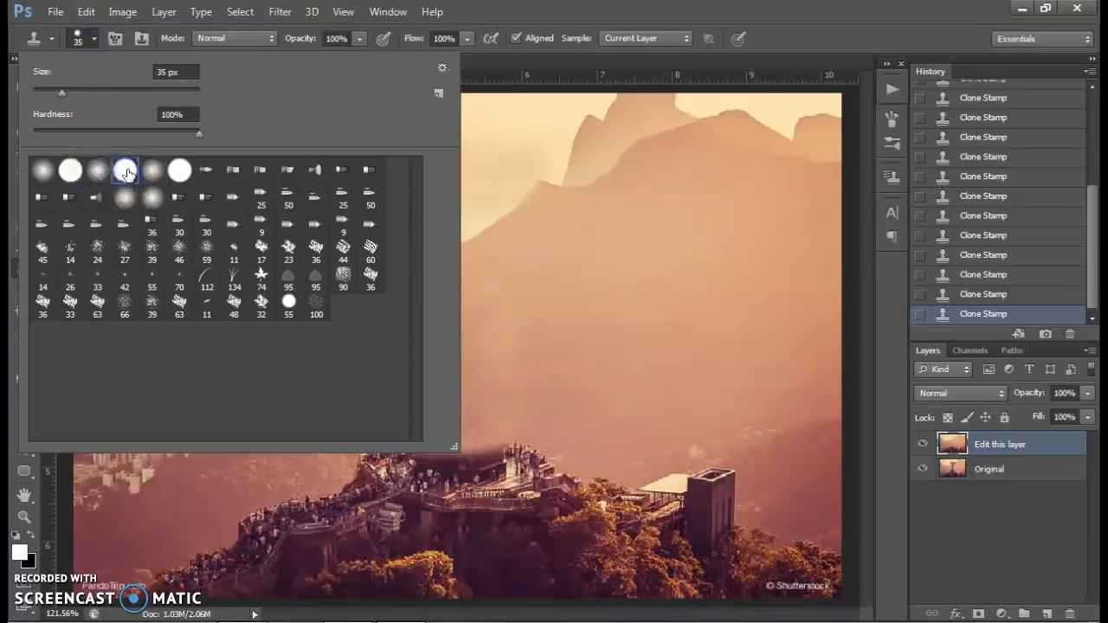
{"action": "double_click", "coordinate": [129, 174]}
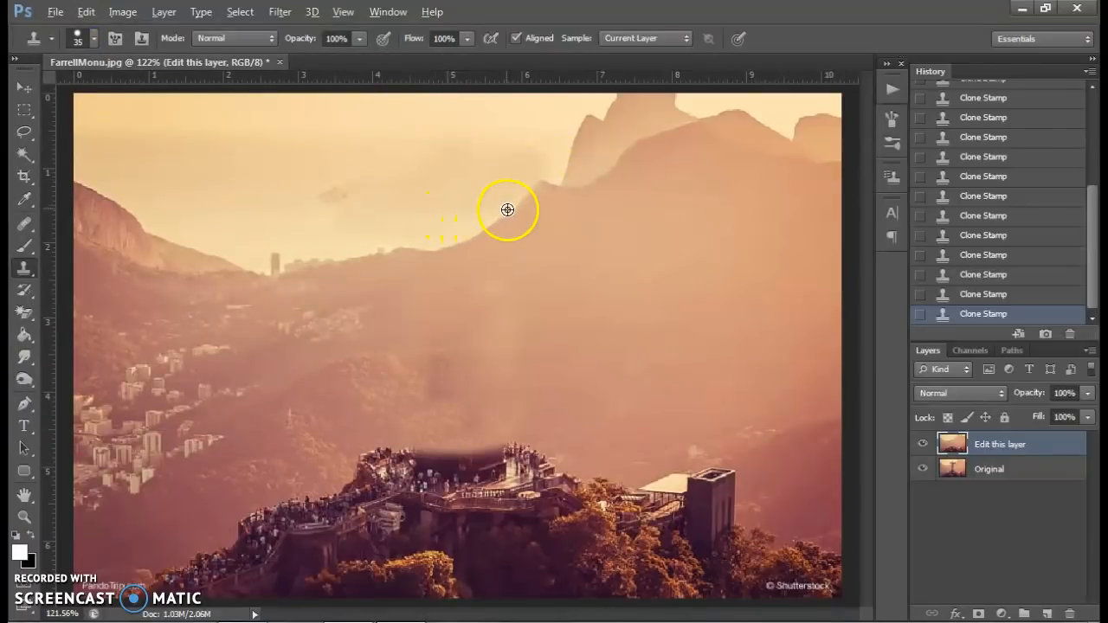
{"action": "left_click_drag", "start_coordinate": [525, 198], "coordinate": [533, 189]}
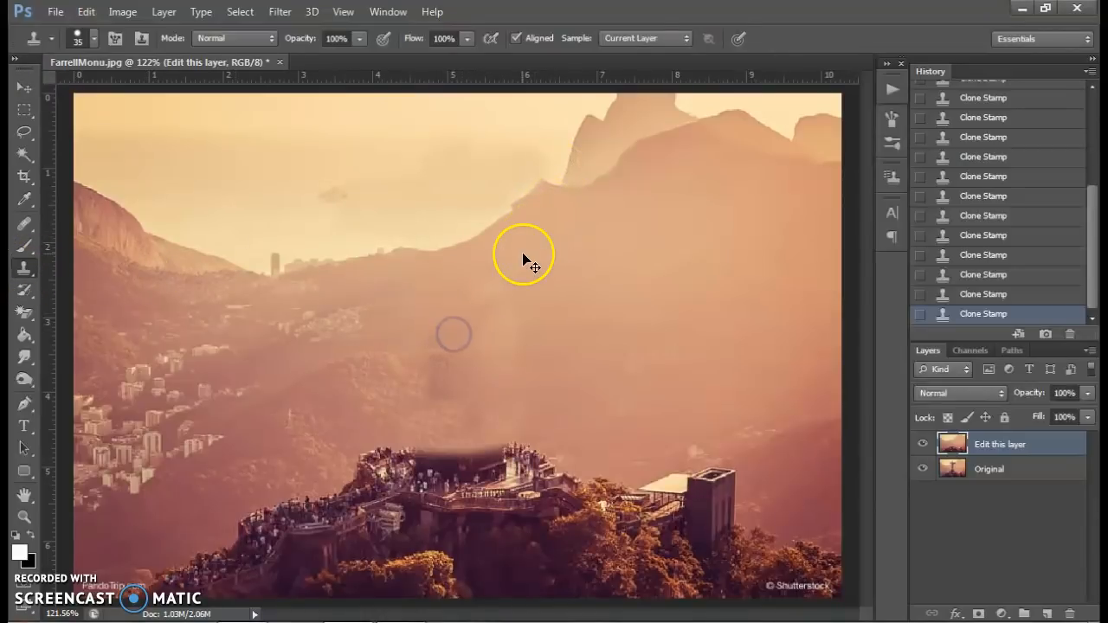
Clone open sky over the jagged notch and small peak on the ridge to smooth its line
{"action": "key", "text": "ctrl+1"}
{"action": "key", "text": "ctrl+0"}
{"action": "key", "text": "ctrl+plus"}
{"action": "key", "text": "ctrl+plus"}
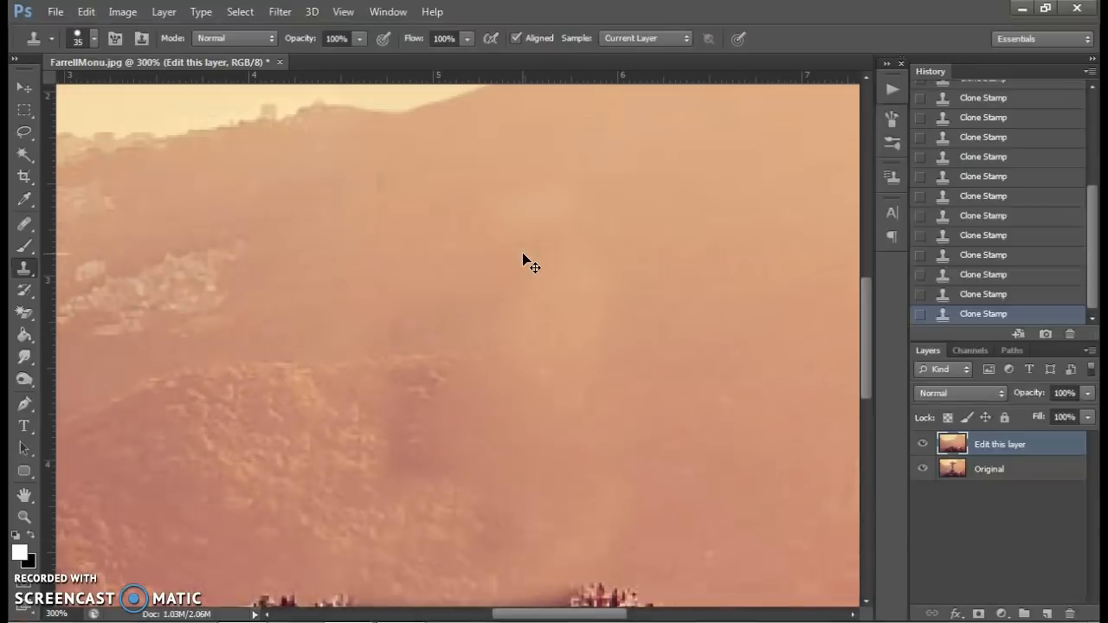
{"action": "left_click_drag", "start_coordinate": [525, 225], "coordinate": [290, 502]}
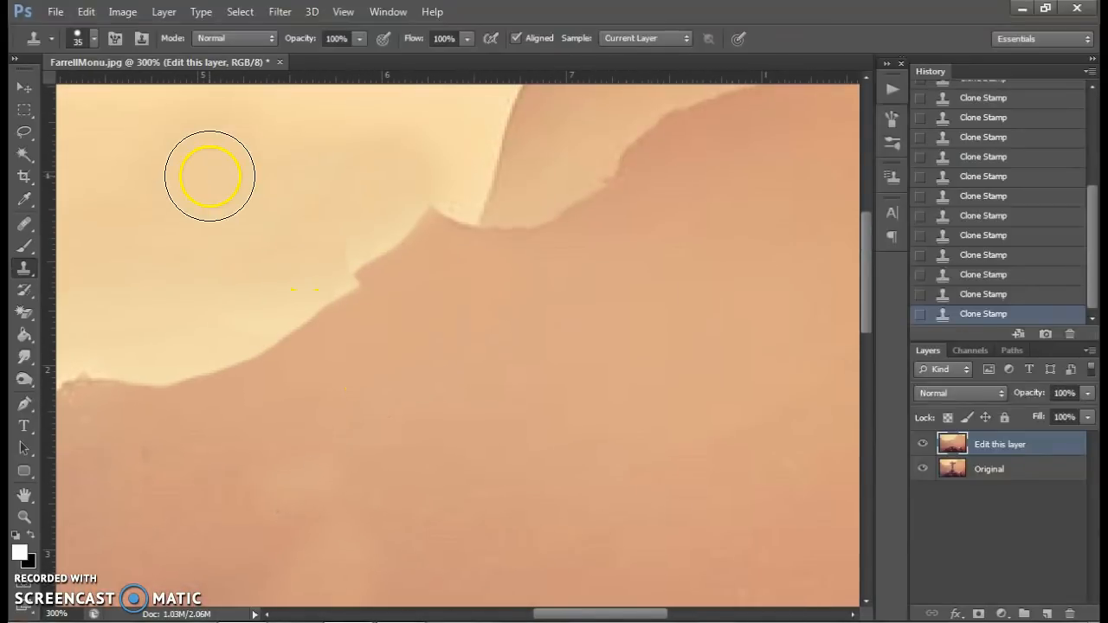
{"action": "key", "text": "ctrl+minus"}
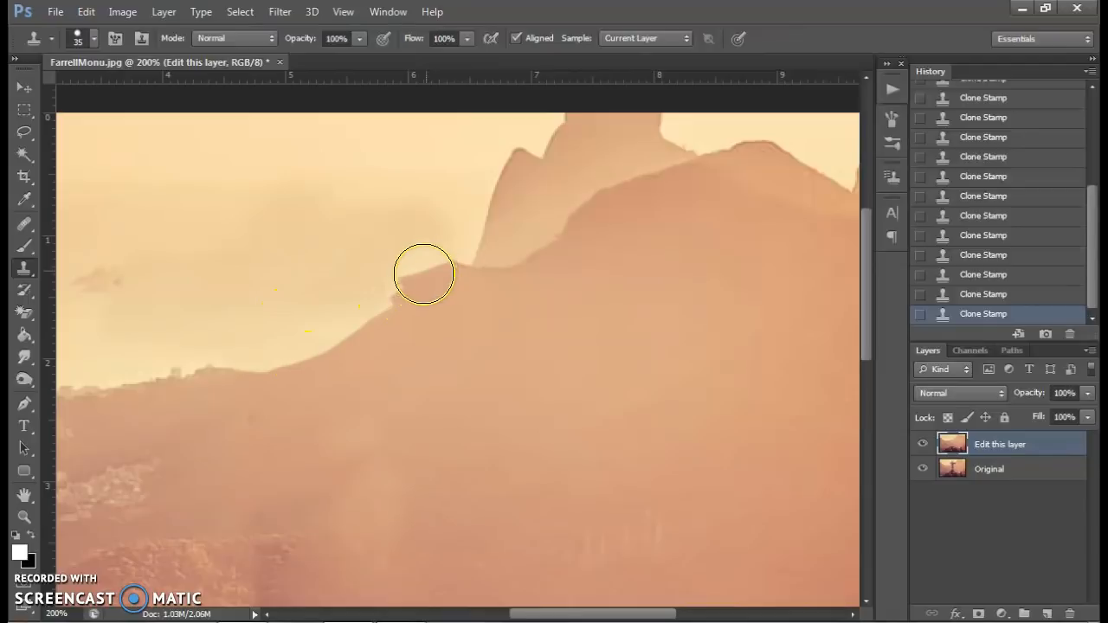
{"action": "left_click", "coordinate": [314, 221], "text": "alt"}
{"action": "left_click", "coordinate": [386, 284]}
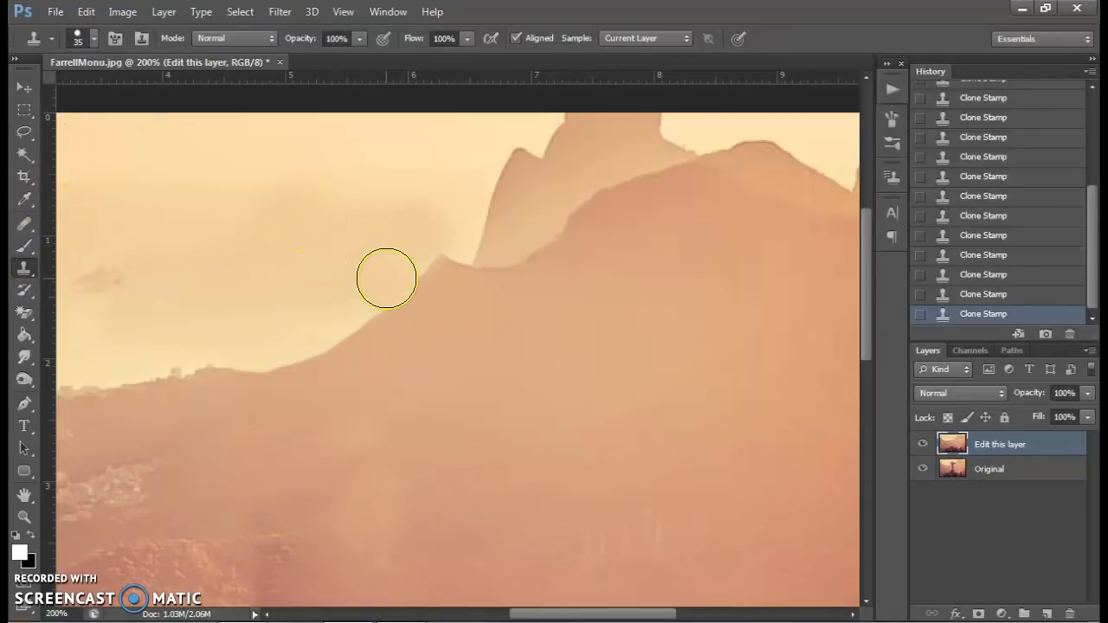
{"action": "mouse_move", "coordinate": [379, 278]}
{"action": "left_mouse_down"}
{"action": "mouse_move", "coordinate": [443, 248]}
{"action": "mouse_move", "coordinate": [441, 237]}
{"action": "mouse_move", "coordinate": [373, 281]}
{"action": "left_mouse_up"}
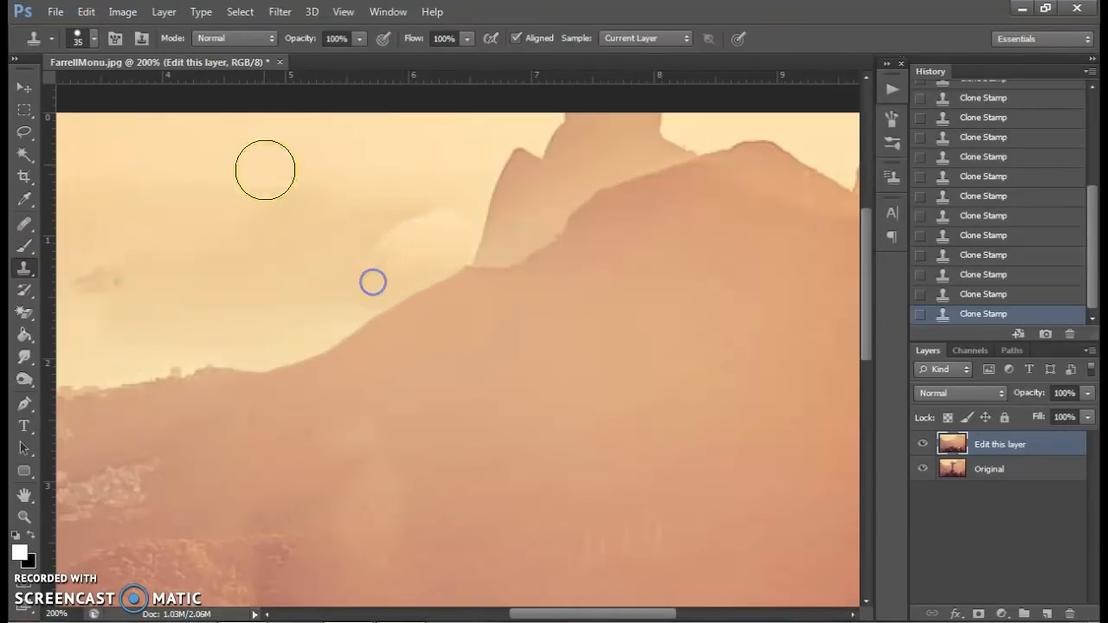
Use the Healing Brush to blend the patchy cloned sky just above the ridge
{"action": "left_click", "coordinate": [26, 227]}
{"action": "mouse_move", "coordinate": [344, 253]}
{"action": "left_mouse_down"}
{"action": "mouse_move", "coordinate": [429, 217]}
{"action": "mouse_move", "coordinate": [346, 292]}
{"action": "mouse_move", "coordinate": [367, 286]}
{"action": "mouse_move", "coordinate": [337, 300]}
{"action": "left_mouse_up"}
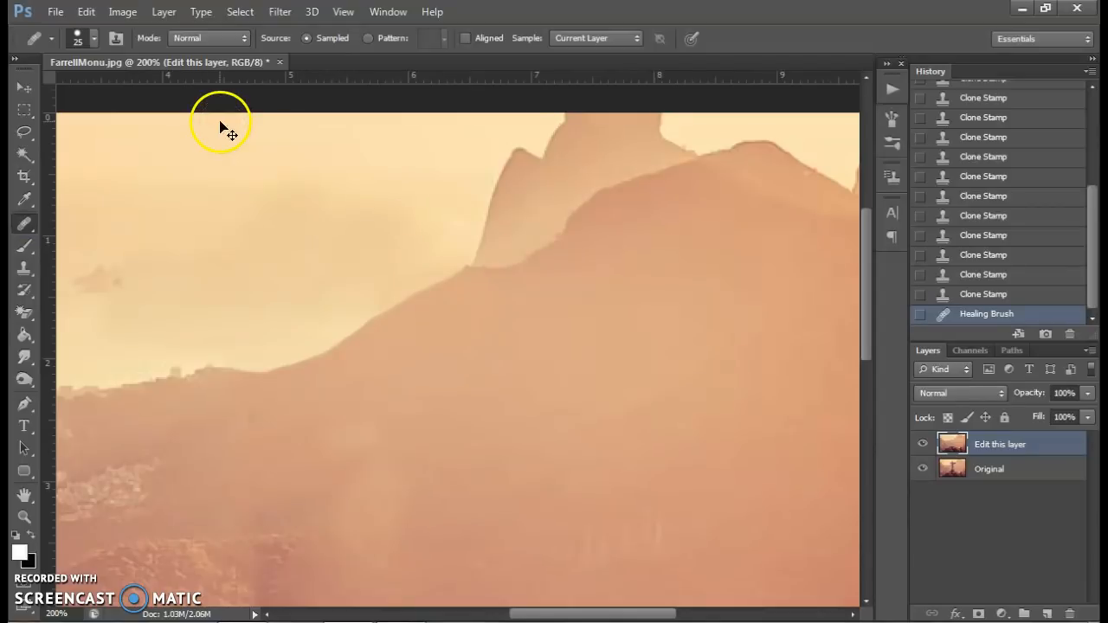
{"action": "scroll", "coordinate": [219, 129], "scroll_direction": "down", "scroll_amount": 3}
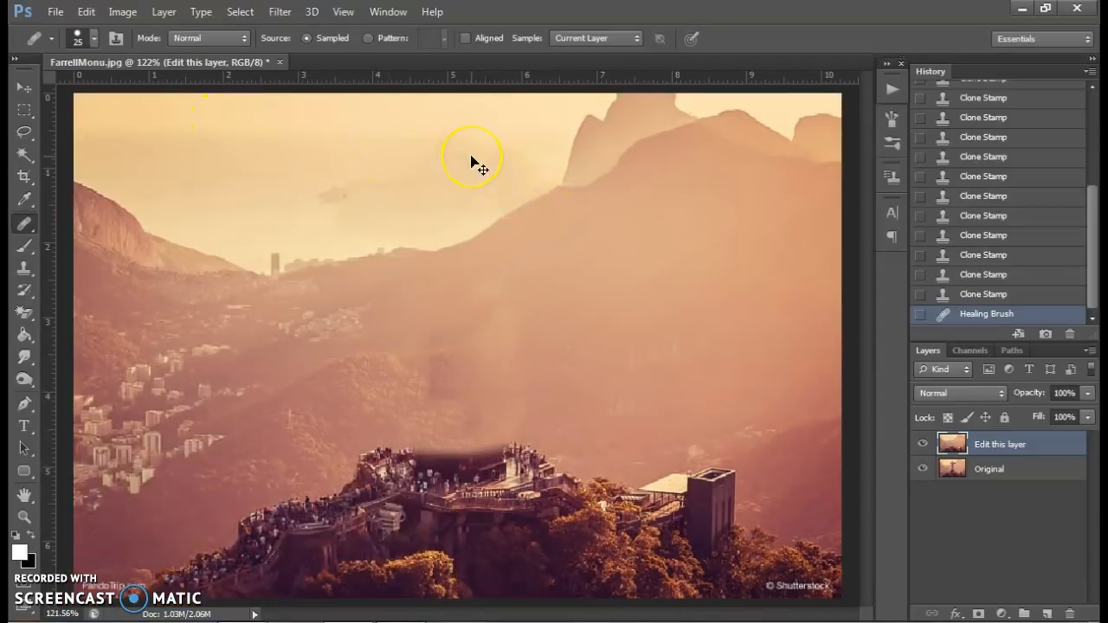
{"action": "scroll", "coordinate": [474, 163], "scroll_direction": "down", "scroll_amount": 1}
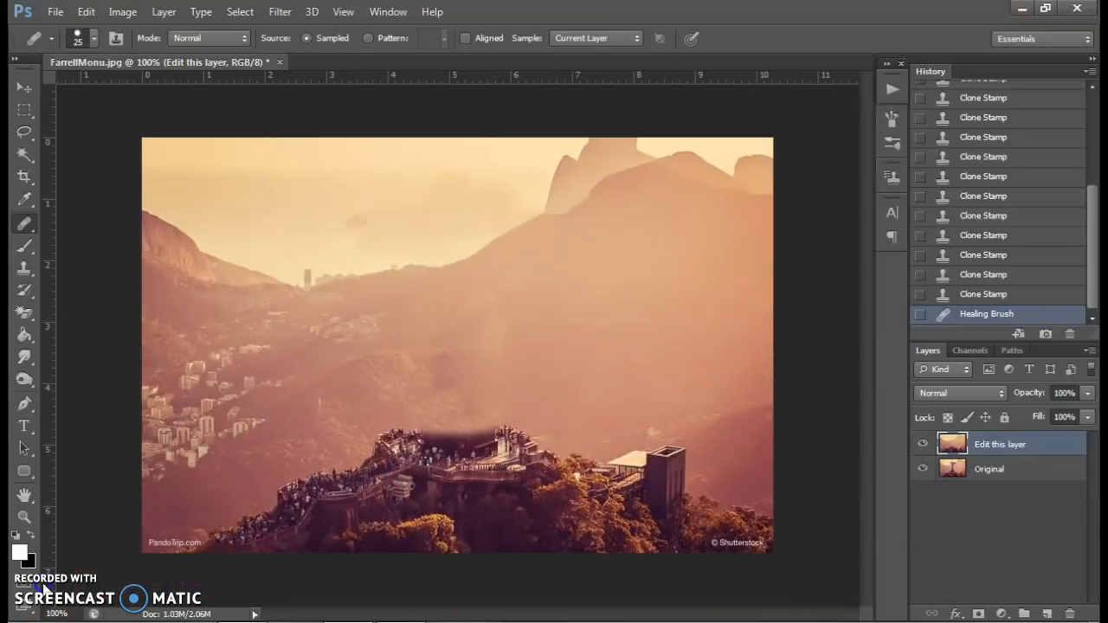
Examine the retouched hillside above the platform up close and then the whole picture for leftover blemishes
{"action": "mouse_move", "coordinate": [515, 486]}
{"action": "left_mouse_down"}
{"action": "mouse_move", "coordinate": [501, 450]}
{"action": "mouse_move", "coordinate": [472, 457]}
{"action": "mouse_move", "coordinate": [425, 428]}
{"action": "mouse_move", "coordinate": [462, 415]}
{"action": "mouse_move", "coordinate": [496, 432]}
{"action": "mouse_move", "coordinate": [453, 441]}
{"action": "mouse_move", "coordinate": [517, 400]}
{"action": "mouse_move", "coordinate": [564, 351]}
{"action": "left_mouse_up"}
{"action": "scroll", "coordinate": [564, 351], "scroll_direction": "up", "scroll_amount": 3}
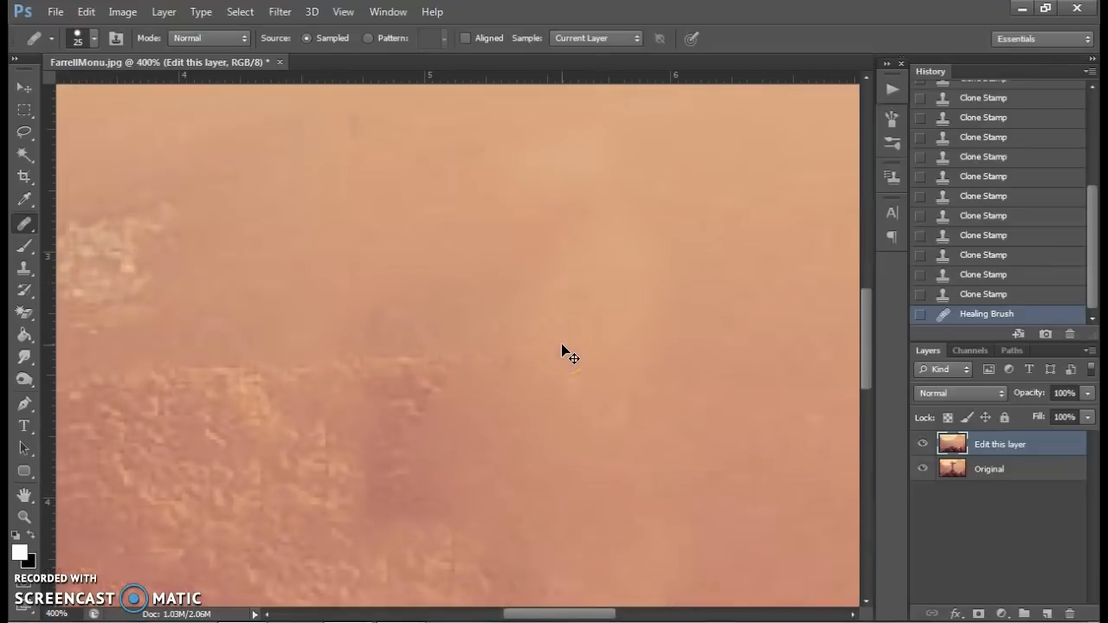
{"action": "left_click_drag", "start_coordinate": [500, 528], "coordinate": [515, 197]}
{"action": "mouse_move", "coordinate": [458, 294]}
{"action": "left_mouse_down"}
{"action": "mouse_move", "coordinate": [308, 368]}
{"action": "mouse_move", "coordinate": [401, 336]}
{"action": "mouse_move", "coordinate": [671, 303]}
{"action": "mouse_move", "coordinate": [395, 338]}
{"action": "mouse_move", "coordinate": [300, 399]}
{"action": "mouse_move", "coordinate": [527, 314]}
{"action": "left_mouse_up"}
{"action": "key", "text": "ctrl+0"}
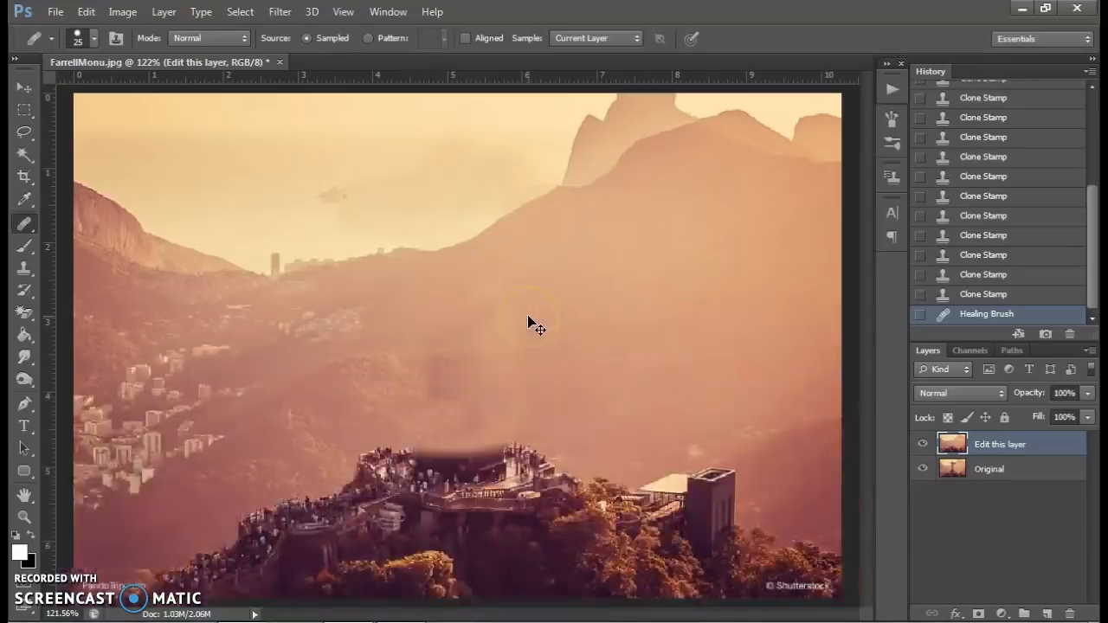
{"action": "key", "text": "ctrl+minus"}
{"action": "key", "text": "ctrl+minus"}
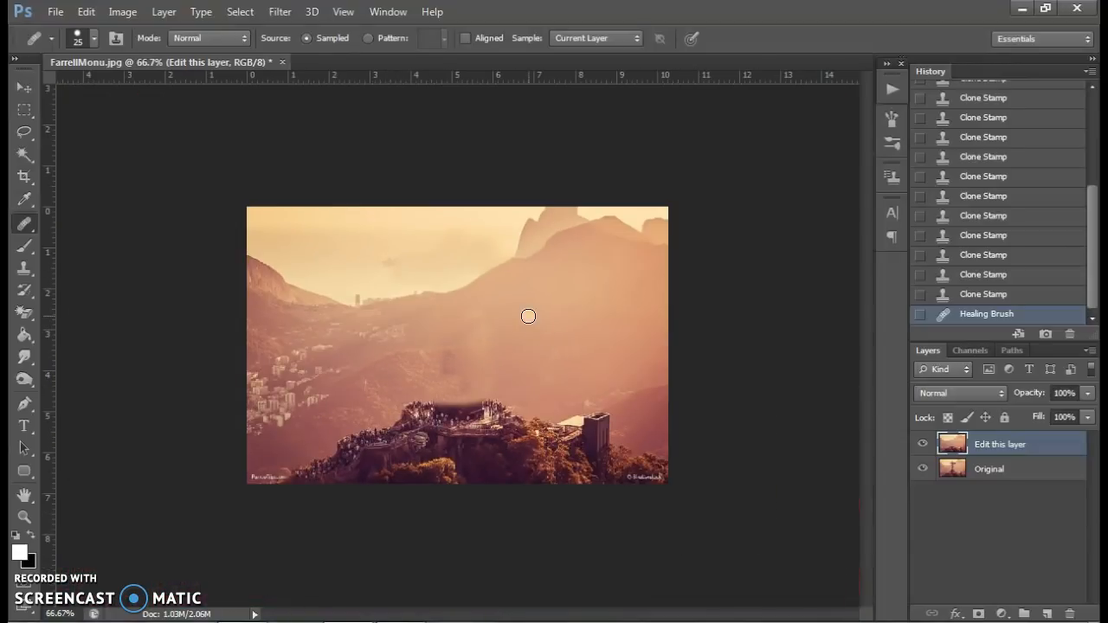
{"action": "key", "text": "ctrl+plus"}
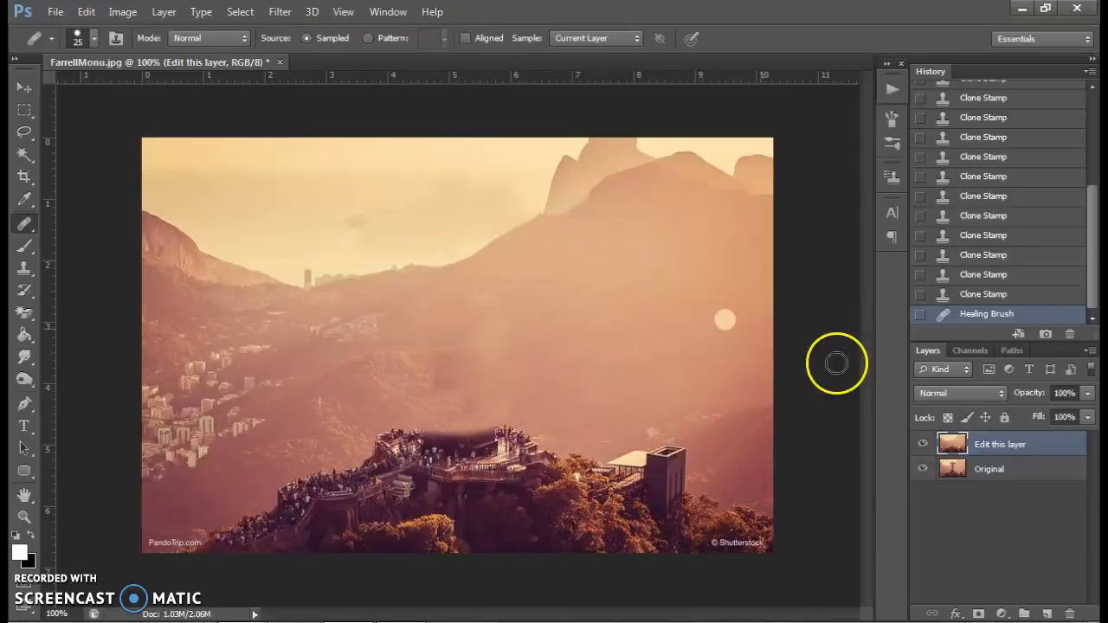
Compare the retouched picture with the original by hiding and showing the "Edit this layer" layer twice
{"action": "left_click", "coordinate": [921, 447]}
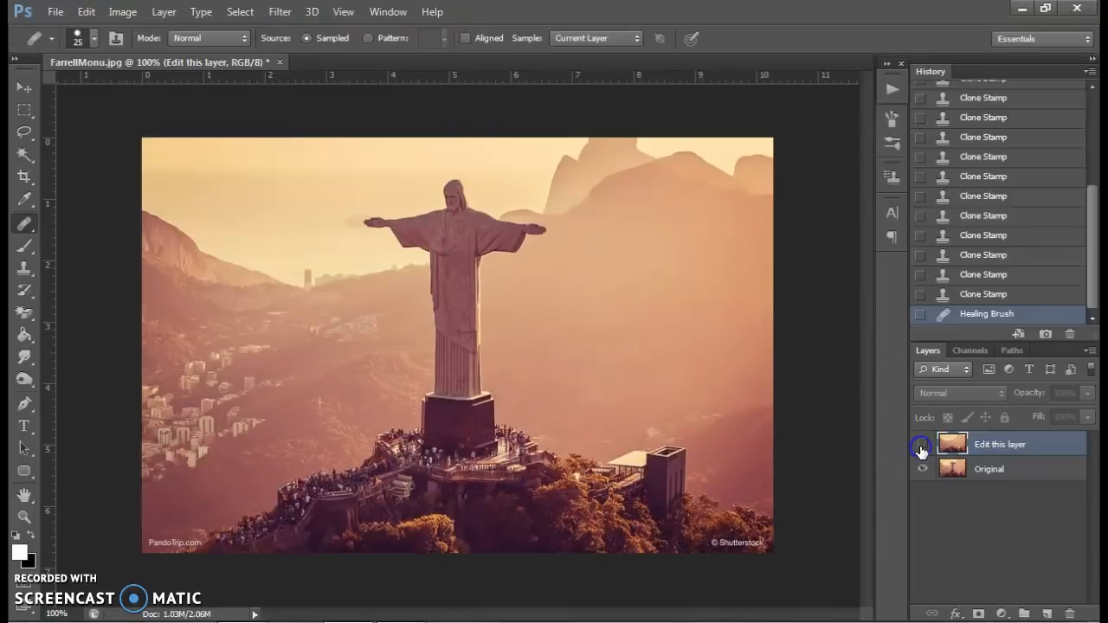
{"action": "left_click", "coordinate": [921, 447]}
{"action": "left_click", "coordinate": [921, 446]}
{"action": "left_click", "coordinate": [921, 446]}
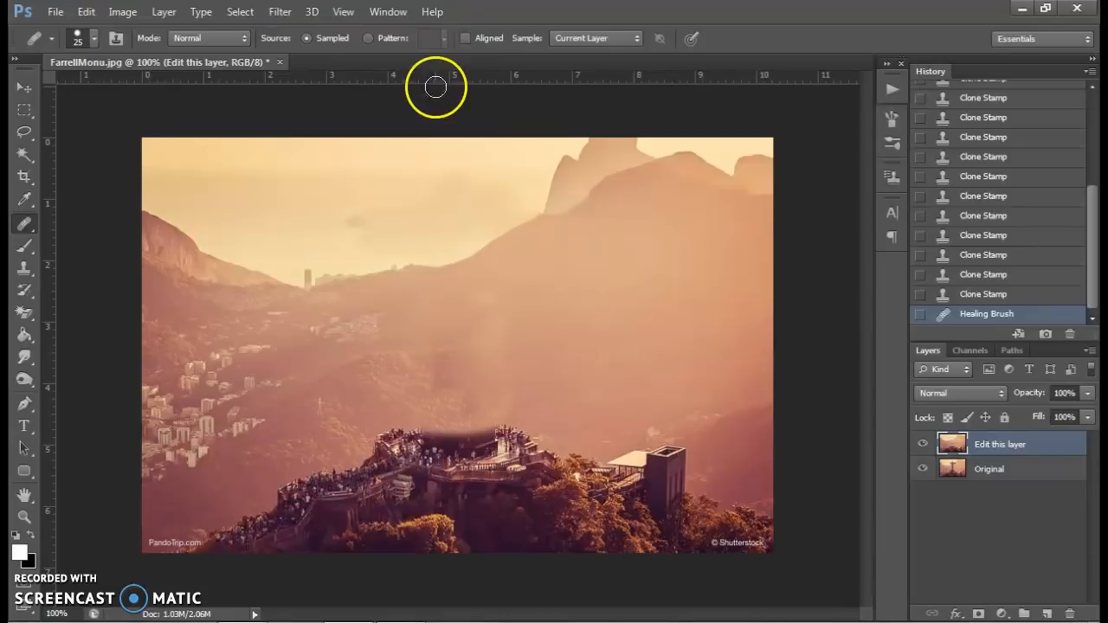
Create a video timeline for the document and convert it to a frame animation
{"action": "left_click", "coordinate": [396, 13]}
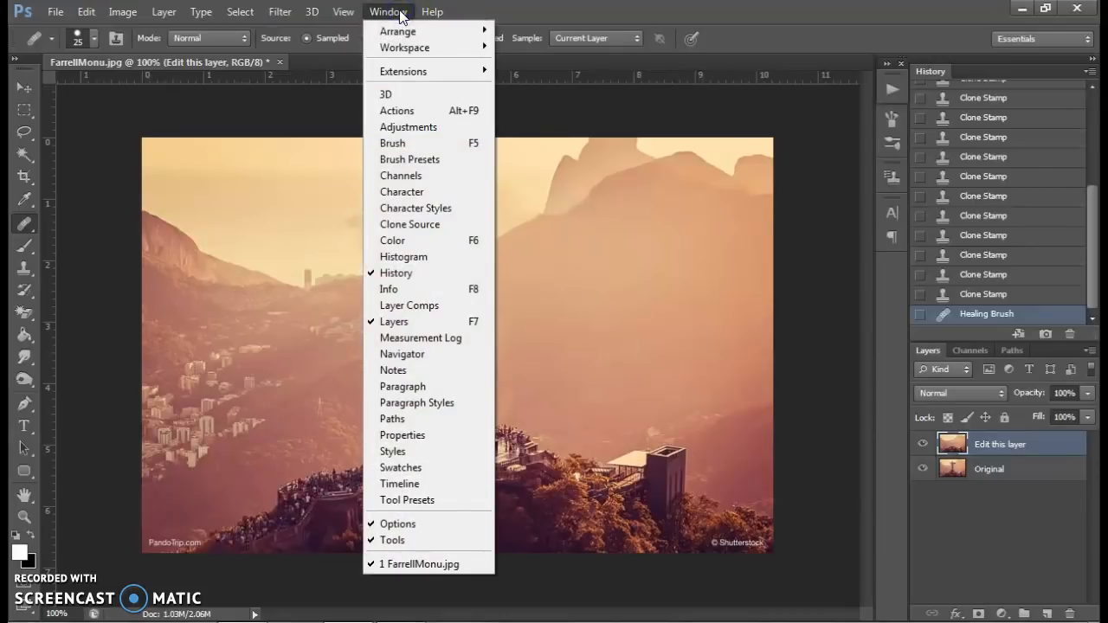
{"action": "left_click", "coordinate": [433, 484]}
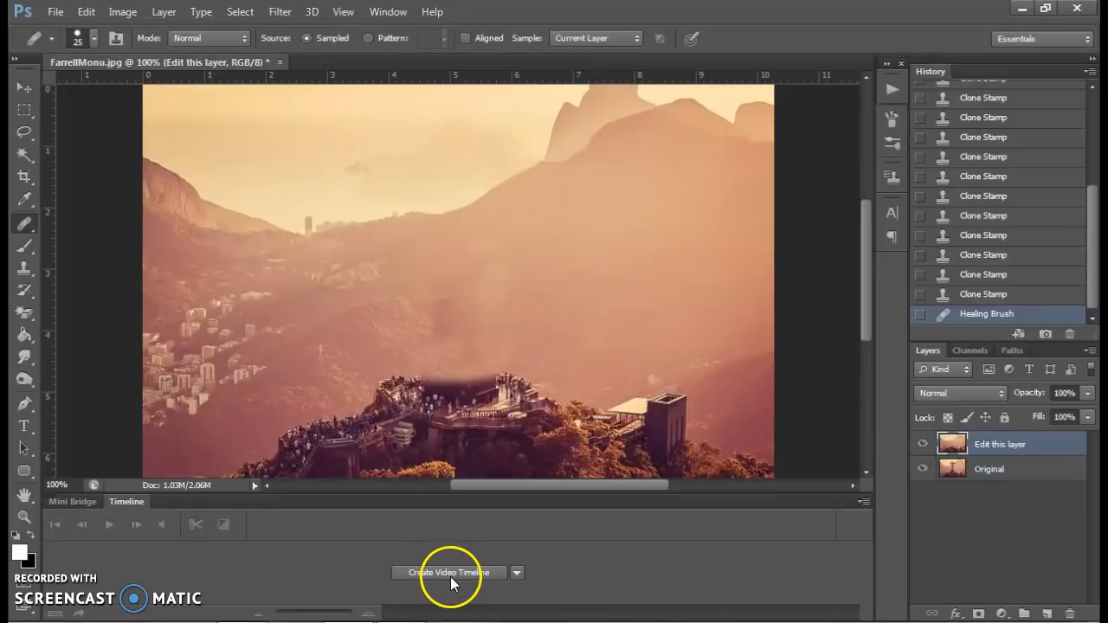
{"action": "left_click", "coordinate": [450, 573]}
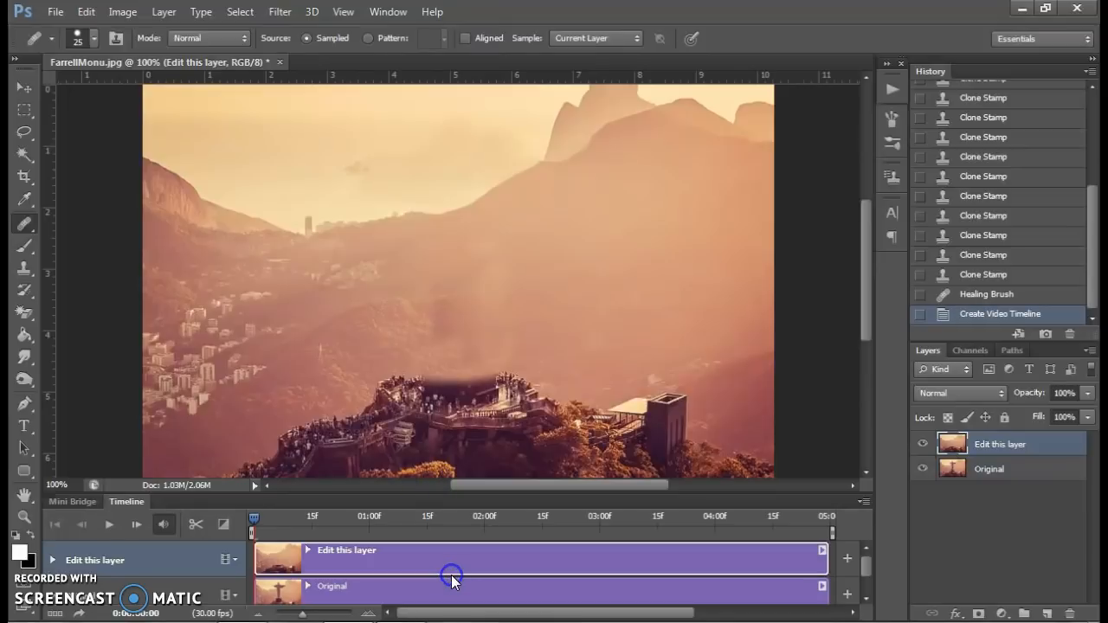
{"action": "left_click", "coordinate": [52, 615]}
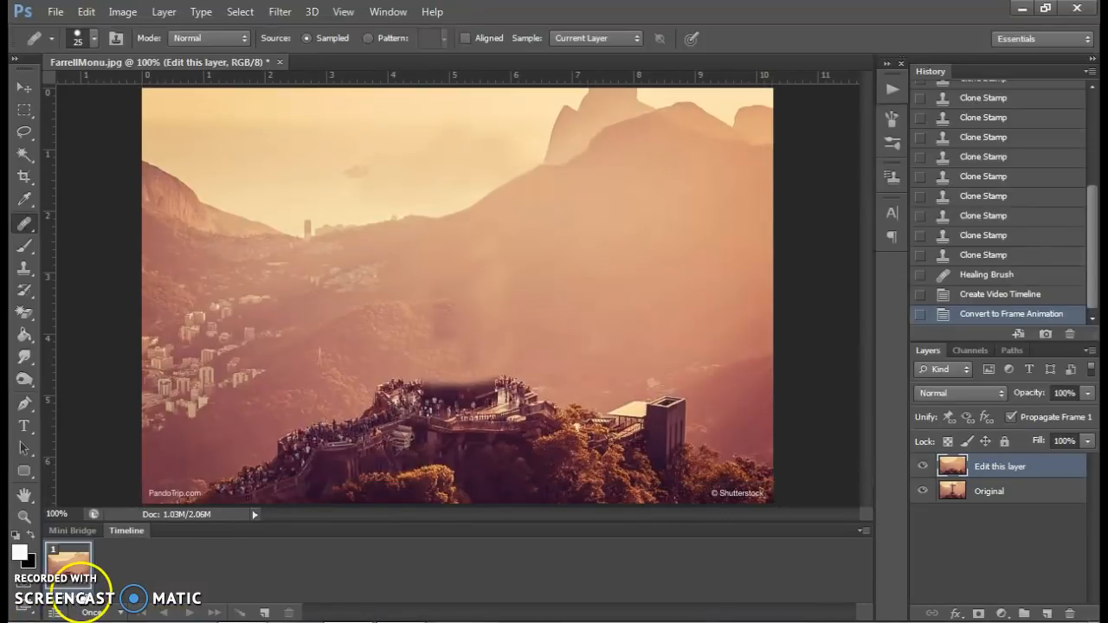
Set the first frame's delay to 0.5 seconds and make animation frames from the layers
{"action": "left_click", "coordinate": [67, 578]}
{"action": "left_click", "coordinate": [102, 447]}
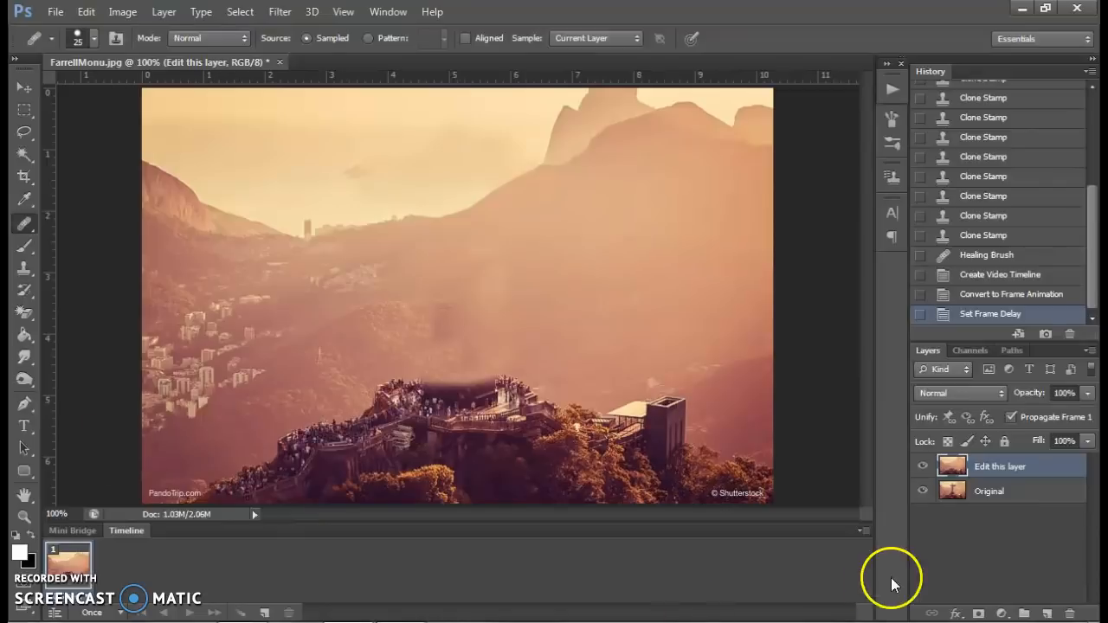
{"action": "left_click", "coordinate": [863, 531]}
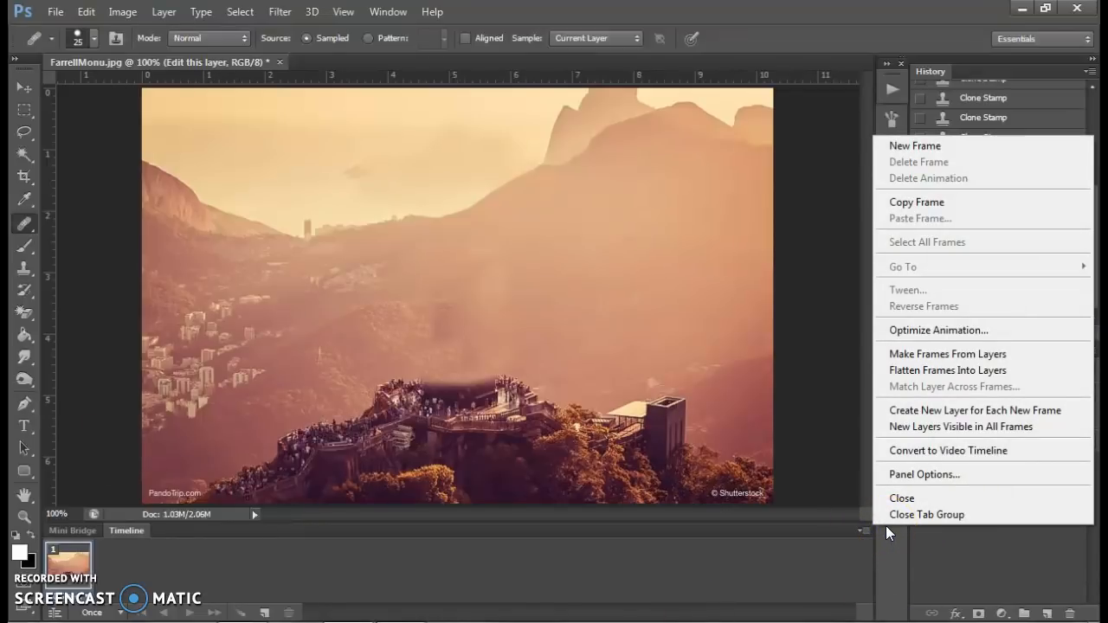
{"action": "left_click", "coordinate": [909, 362]}
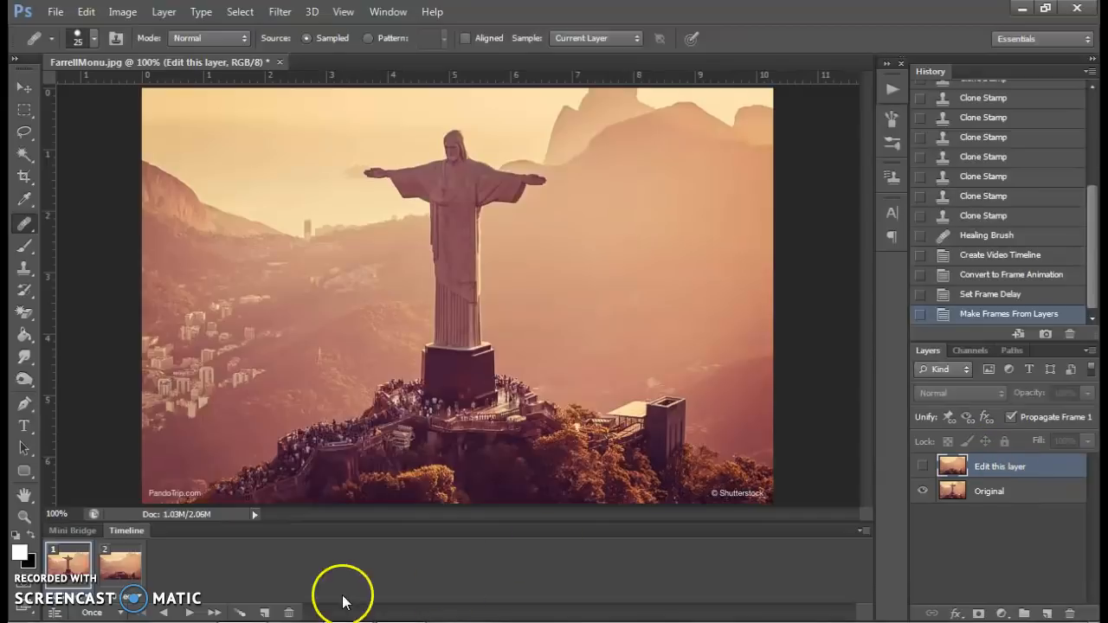
Set the second frame's delay to 0.5 seconds and play the animation with its looping set to Forever
{"action": "left_click", "coordinate": [121, 588]}
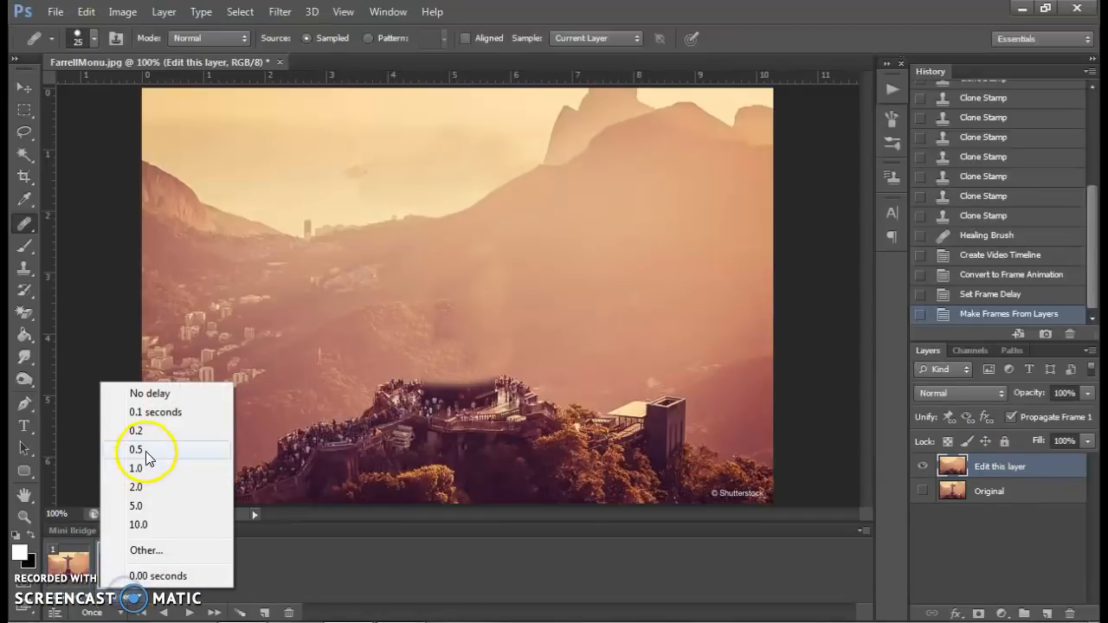
{"action": "left_click", "coordinate": [143, 450]}
{"action": "left_click", "coordinate": [117, 611]}
{"action": "left_click", "coordinate": [114, 566]}
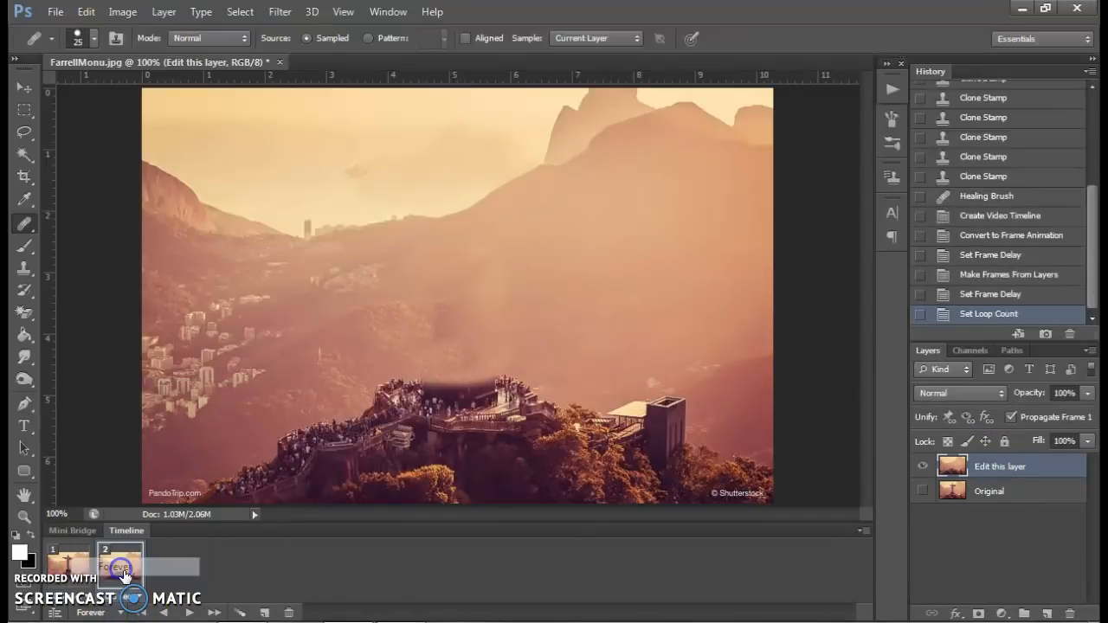
{"action": "left_click", "coordinate": [190, 615]}
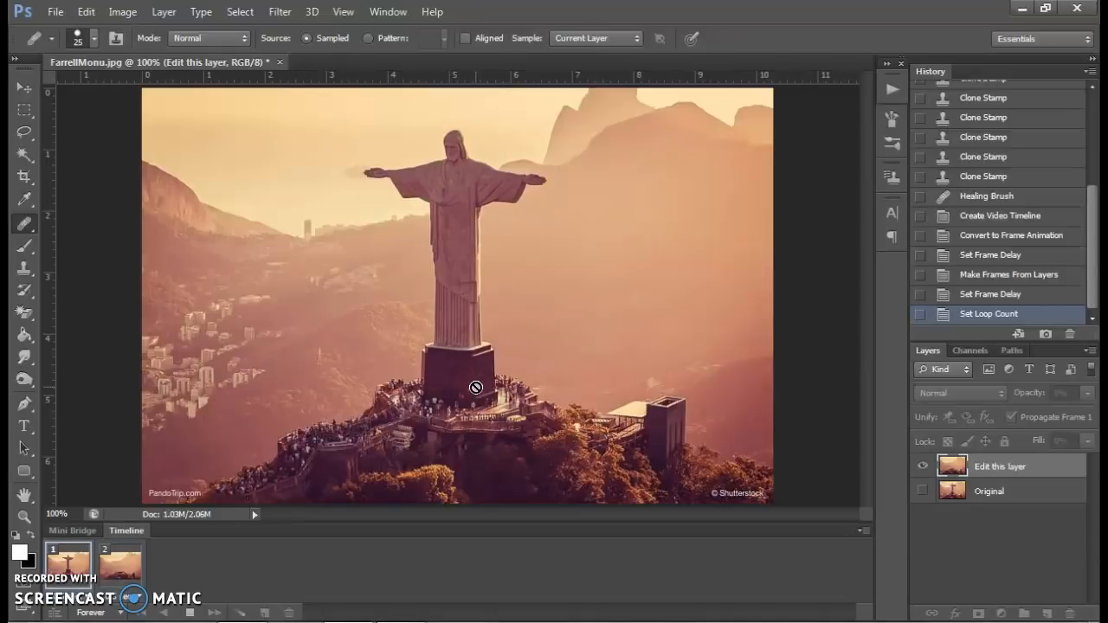
Export the looping animation with Save for Web as a GIF named FarrellMonu in the personal class folder
{"action": "left_click", "coordinate": [55, 11]}
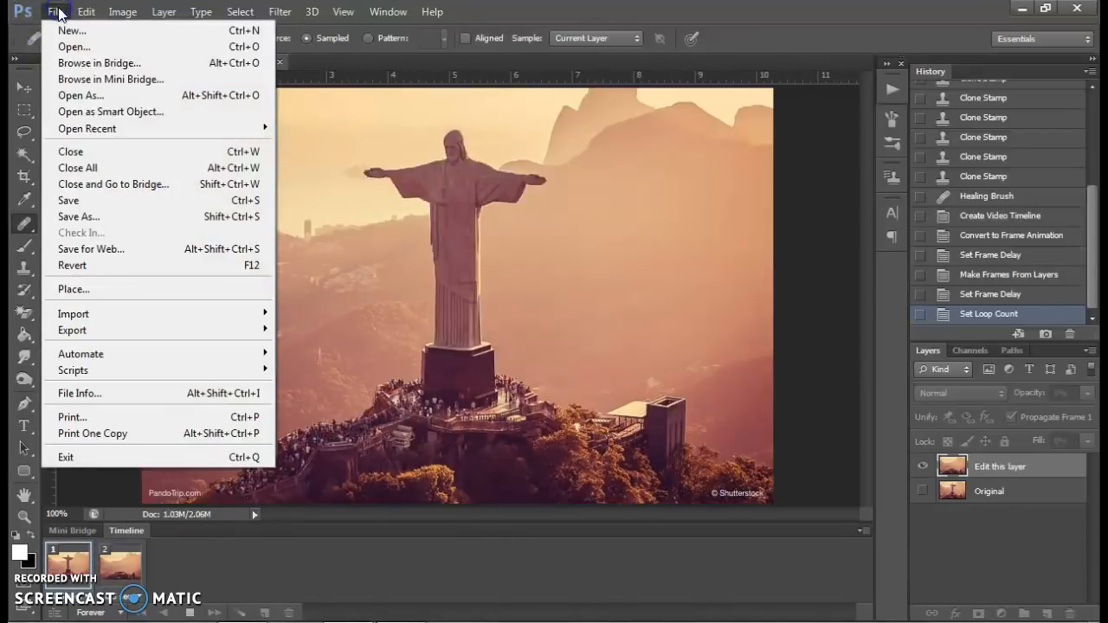
{"action": "left_click", "coordinate": [106, 251]}
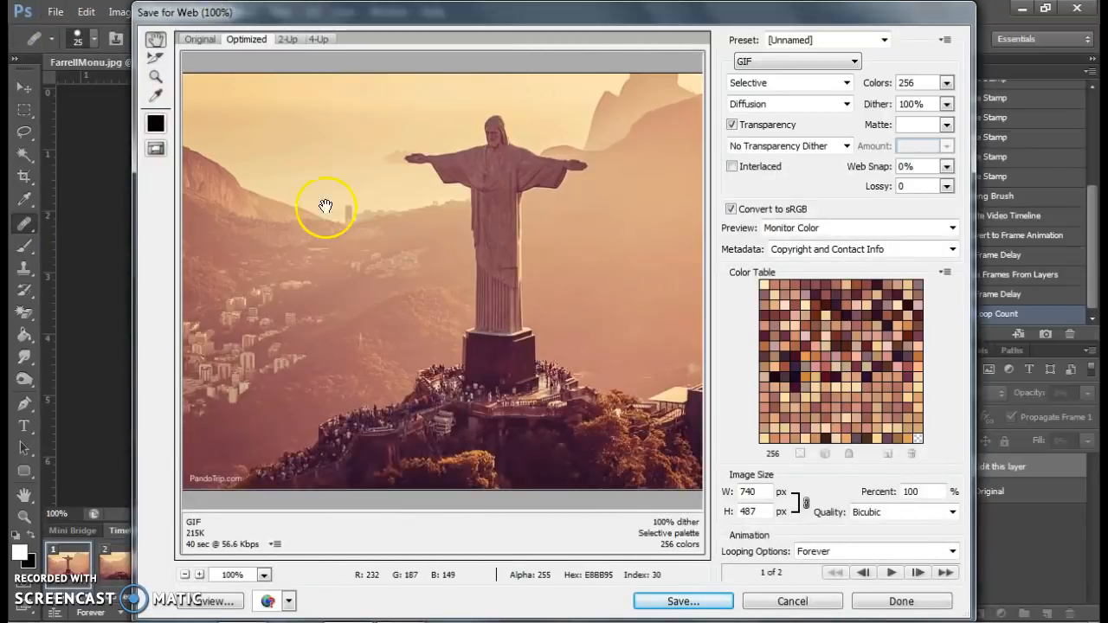
{"action": "left_click", "coordinate": [689, 600]}
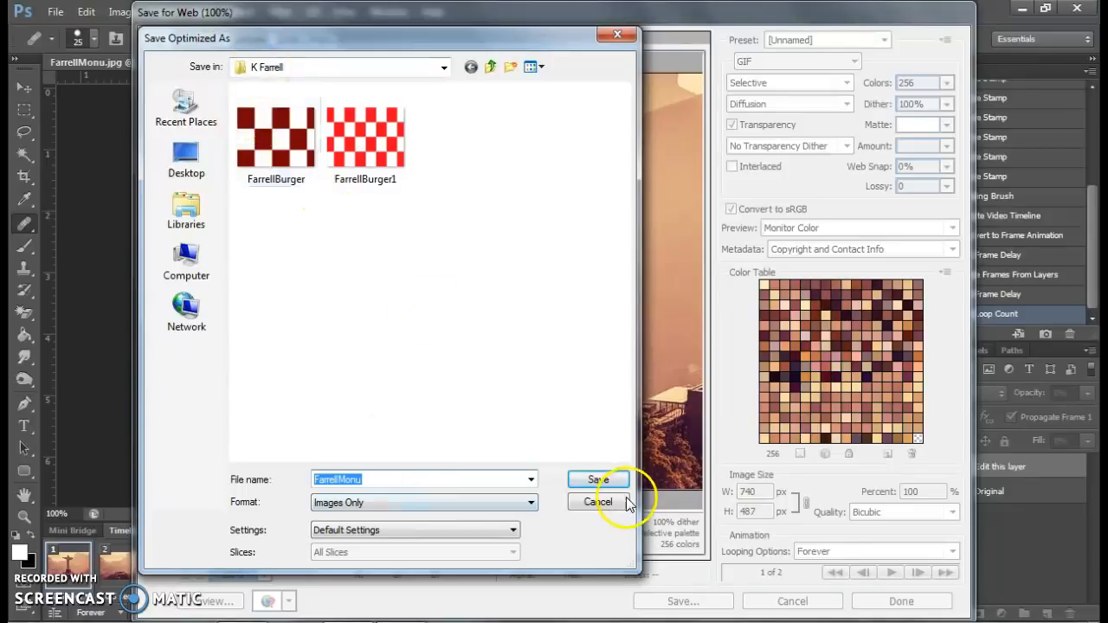
{"action": "left_click", "coordinate": [599, 480]}
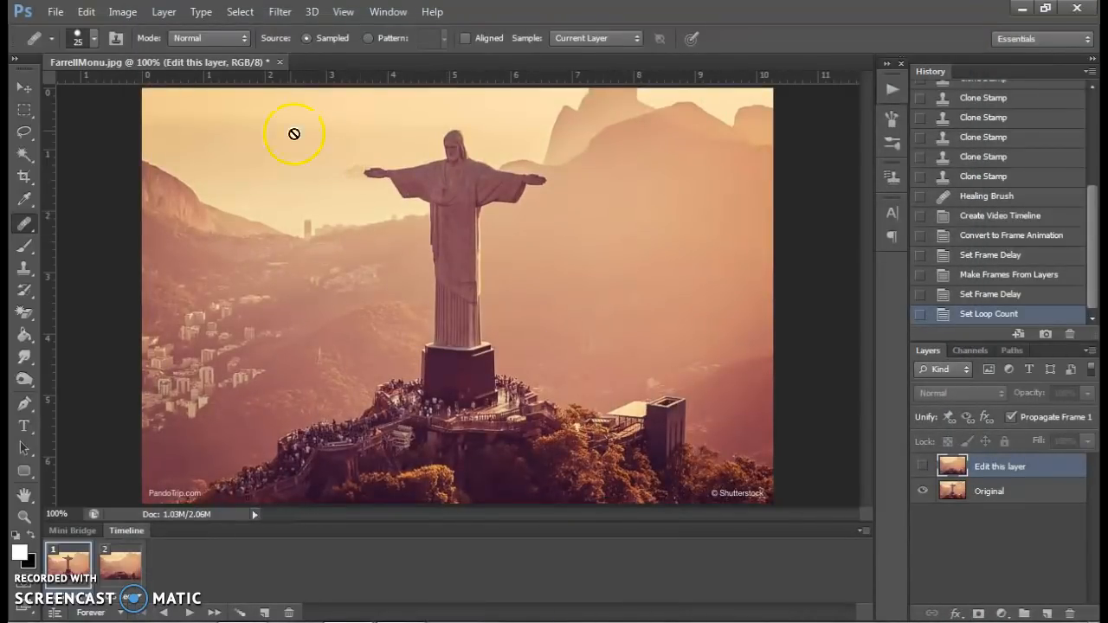
Save the layered document as FarrellMonu in Photoshop PSD format with Maximize Compatibility on
{"action": "left_click", "coordinate": [55, 11]}
{"action": "left_click", "coordinate": [100, 217]}
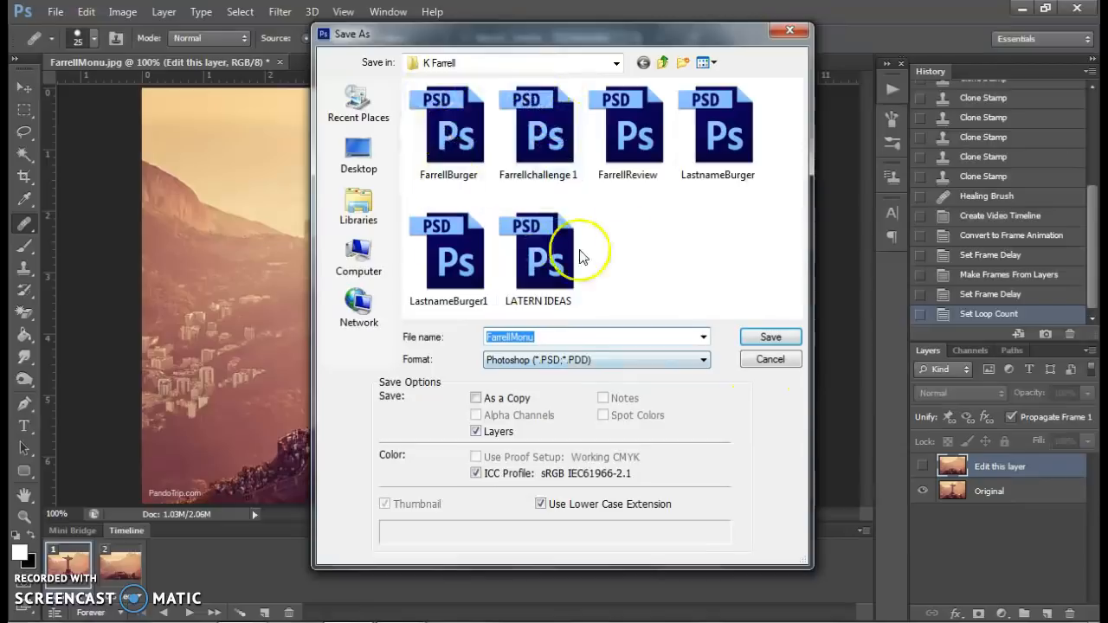
{"action": "left_click", "coordinate": [772, 338]}
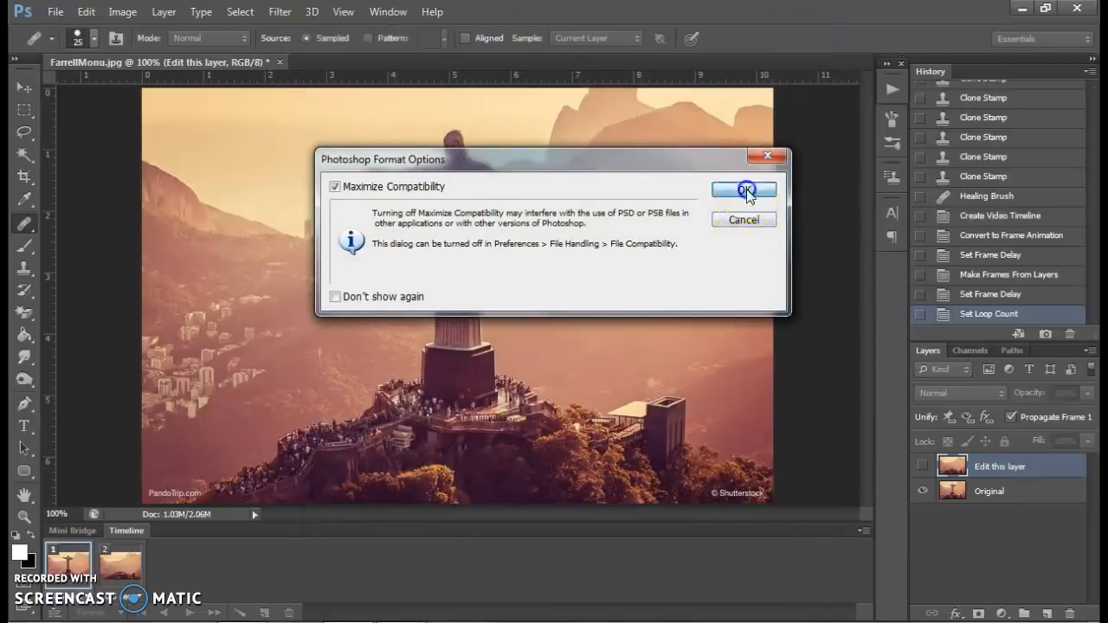
{"action": "left_click", "coordinate": [743, 189]}
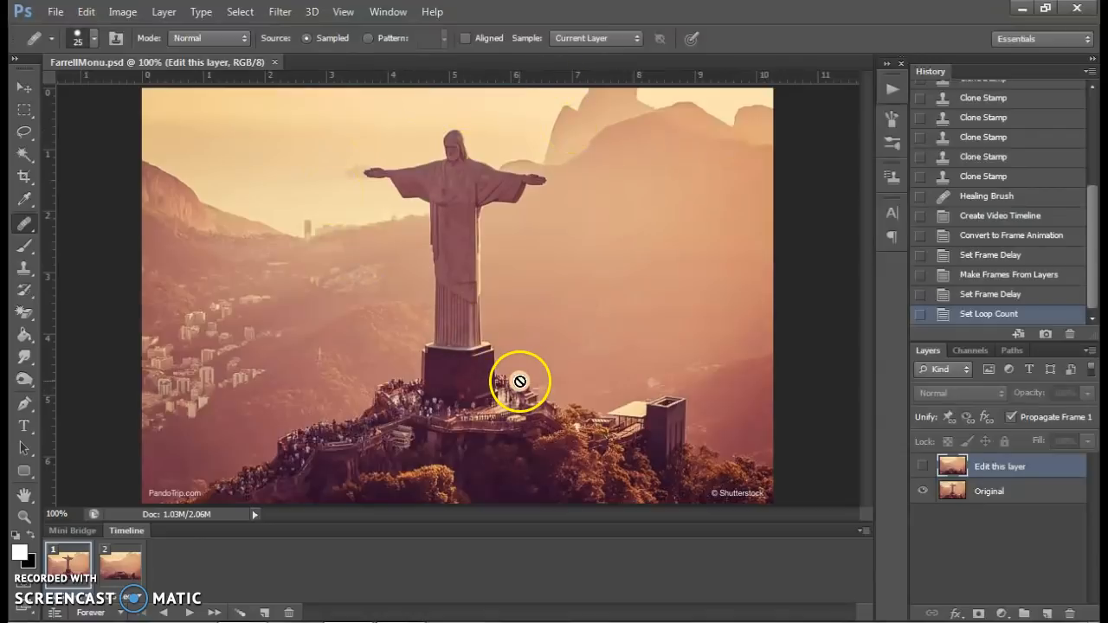
Switch to the PC-PS Monument assignment in Google Docs and review its tool and sampling directions
{"action": "left_click", "coordinate": [485, 621]}
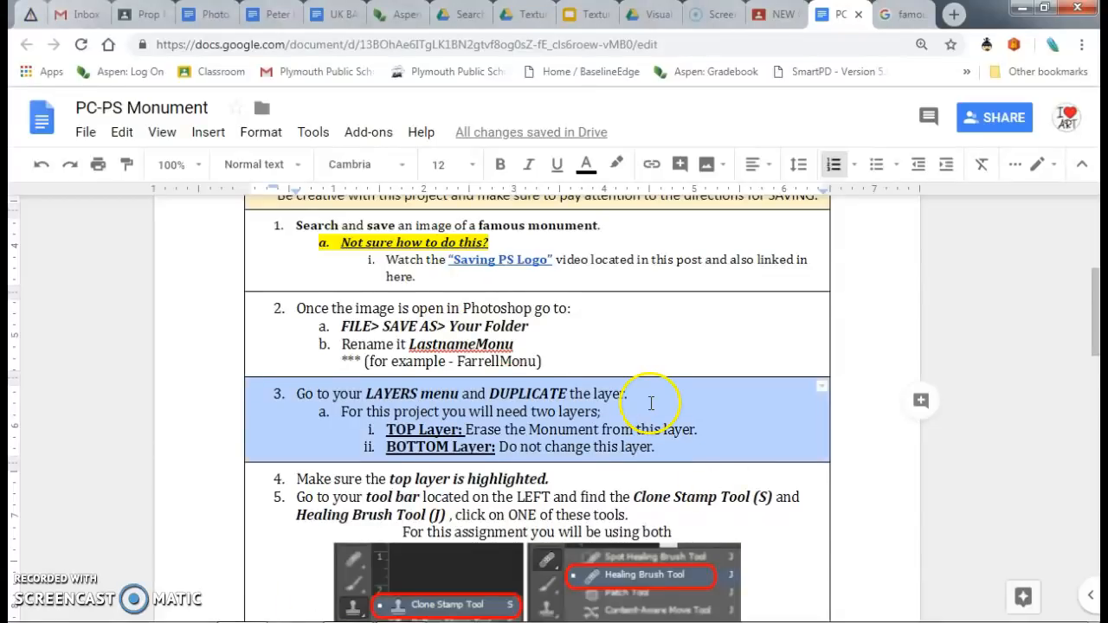
{"action": "scroll", "coordinate": [651, 403], "scroll_direction": "down", "scroll_amount": 3}
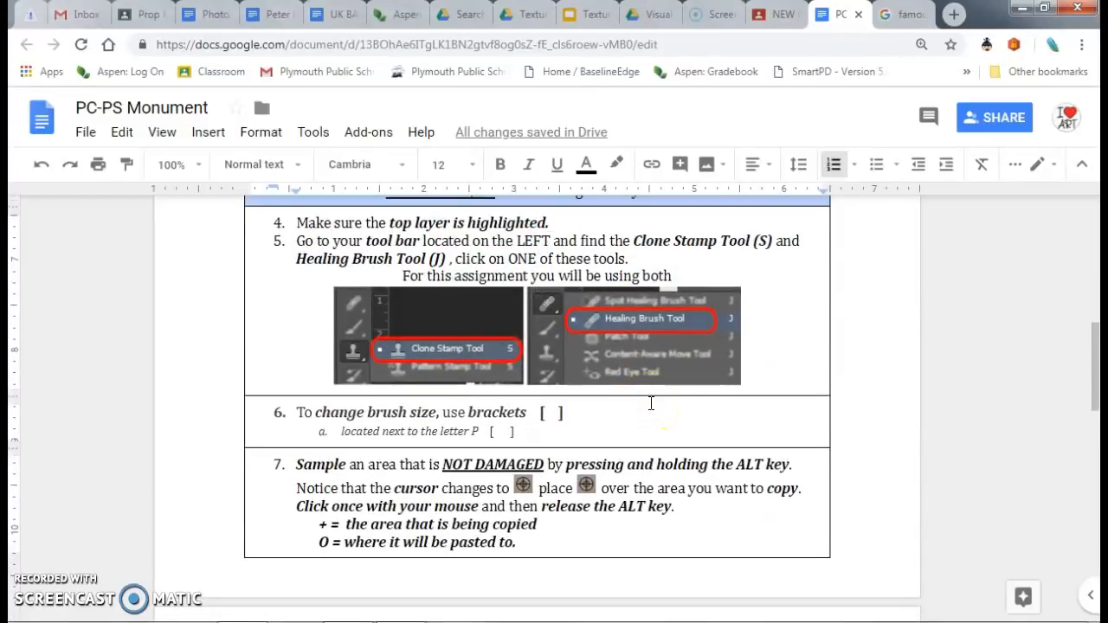